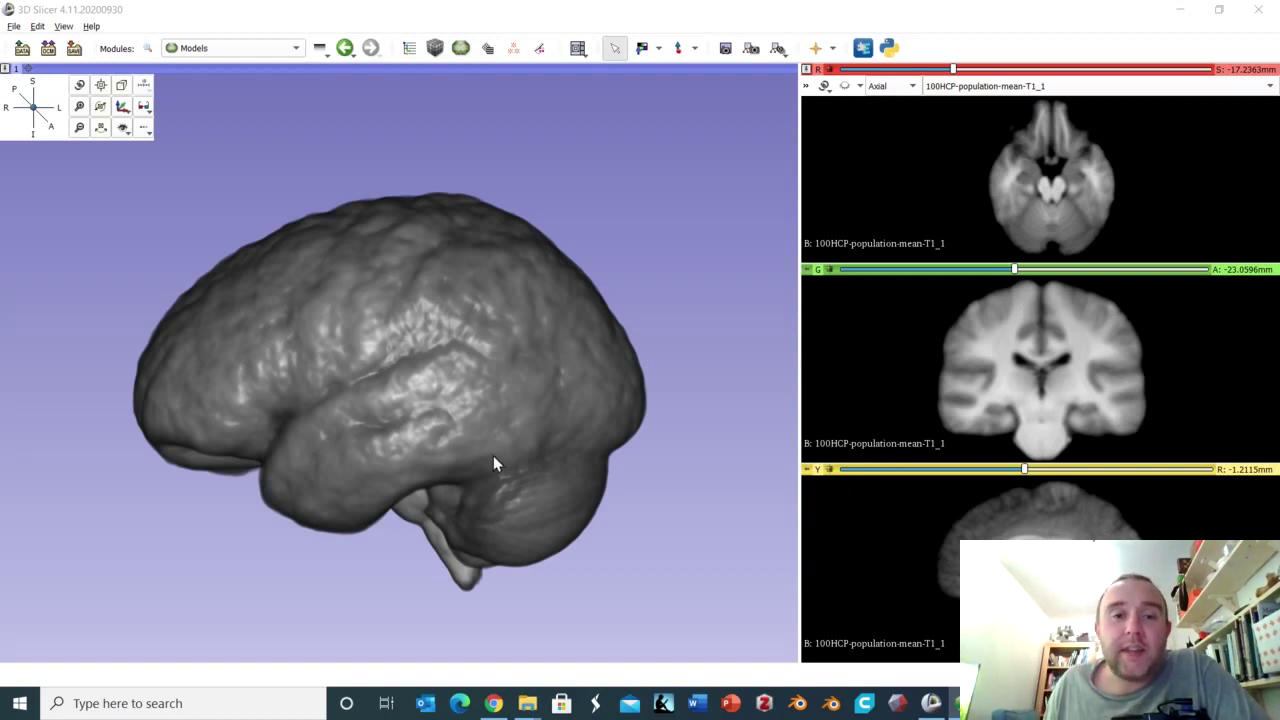
Examine the brain surface model from the left side, obliquely from beneath and directly from the inferior side
drag(379, 426, 414, 440)
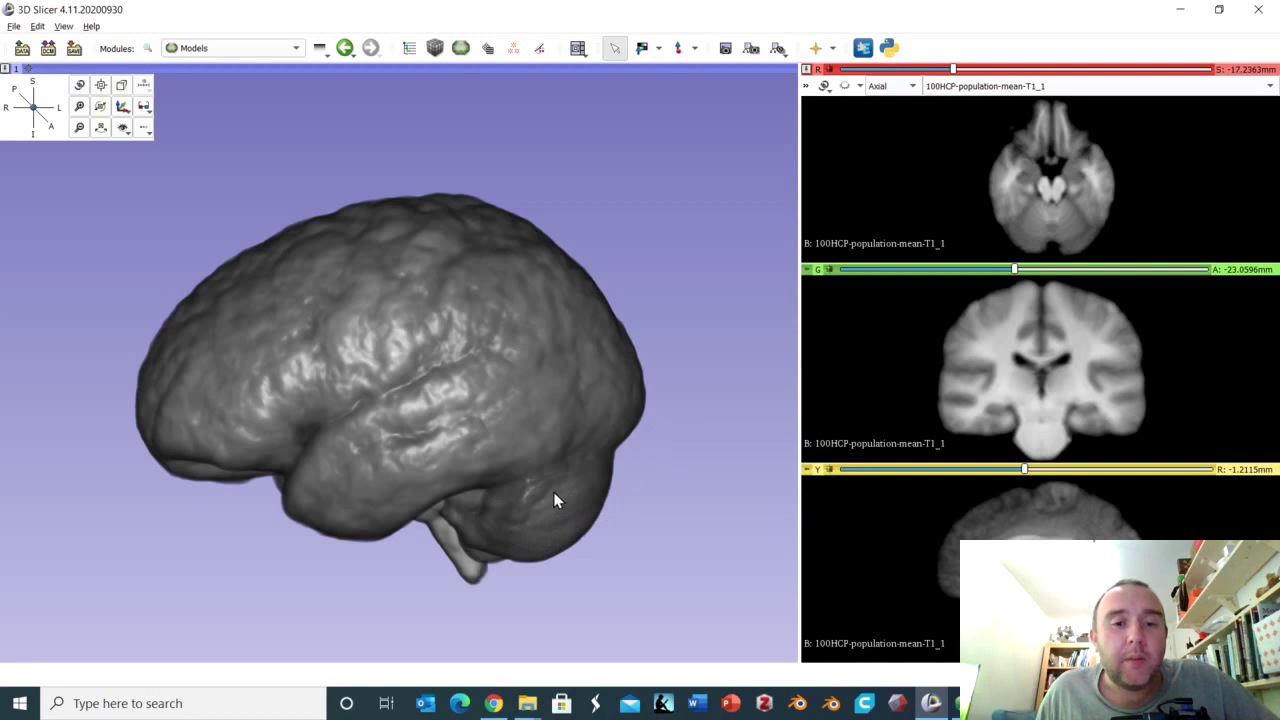
drag(348, 410, 551, 284)
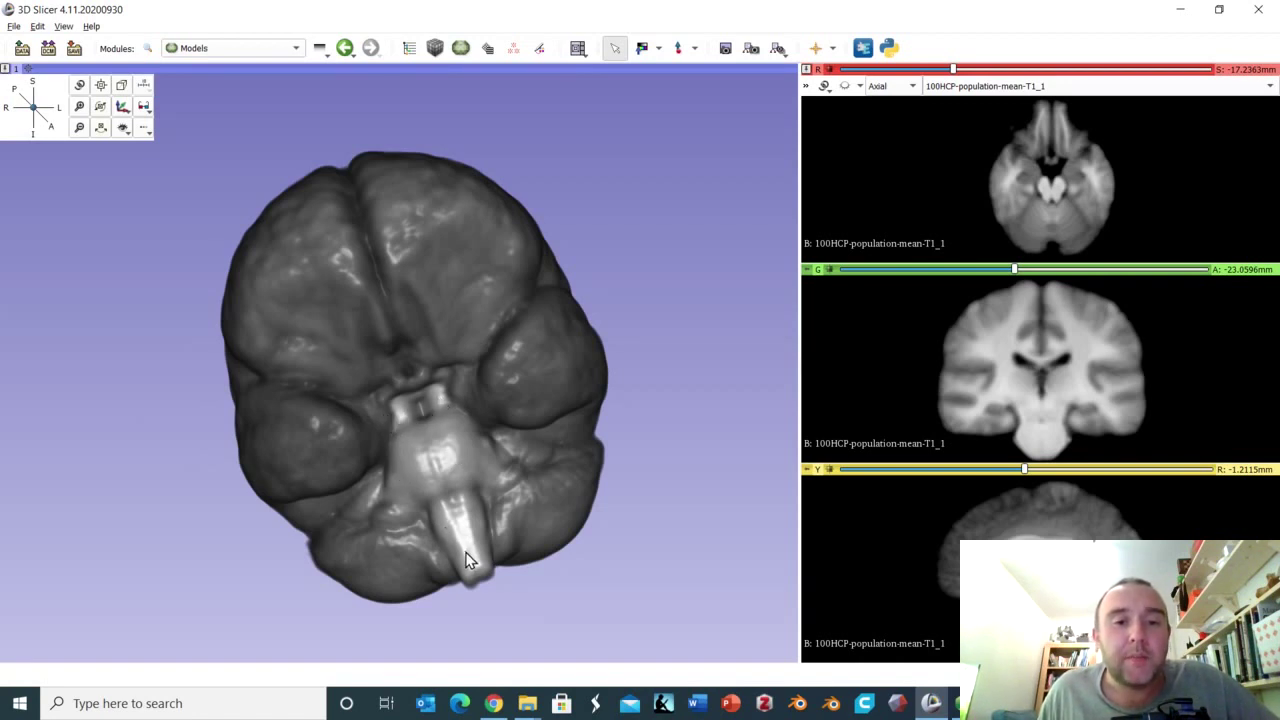
click(58, 110)
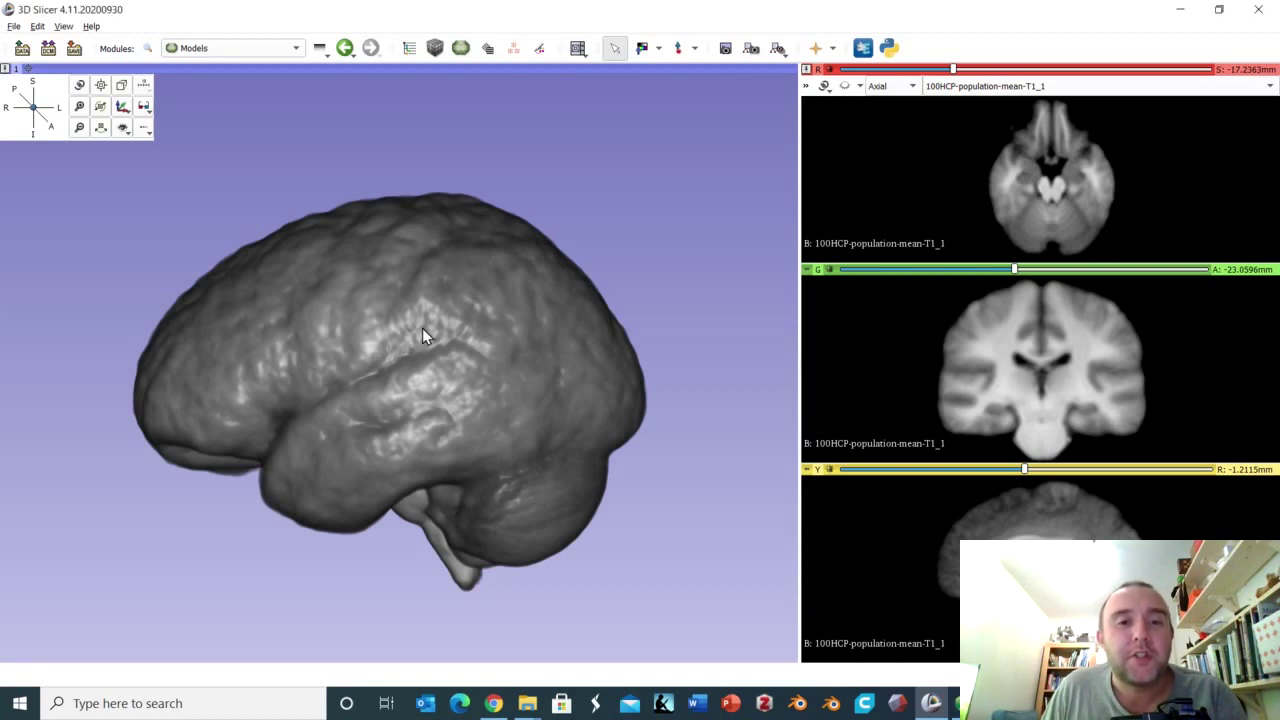
drag(423, 331, 450, 375)
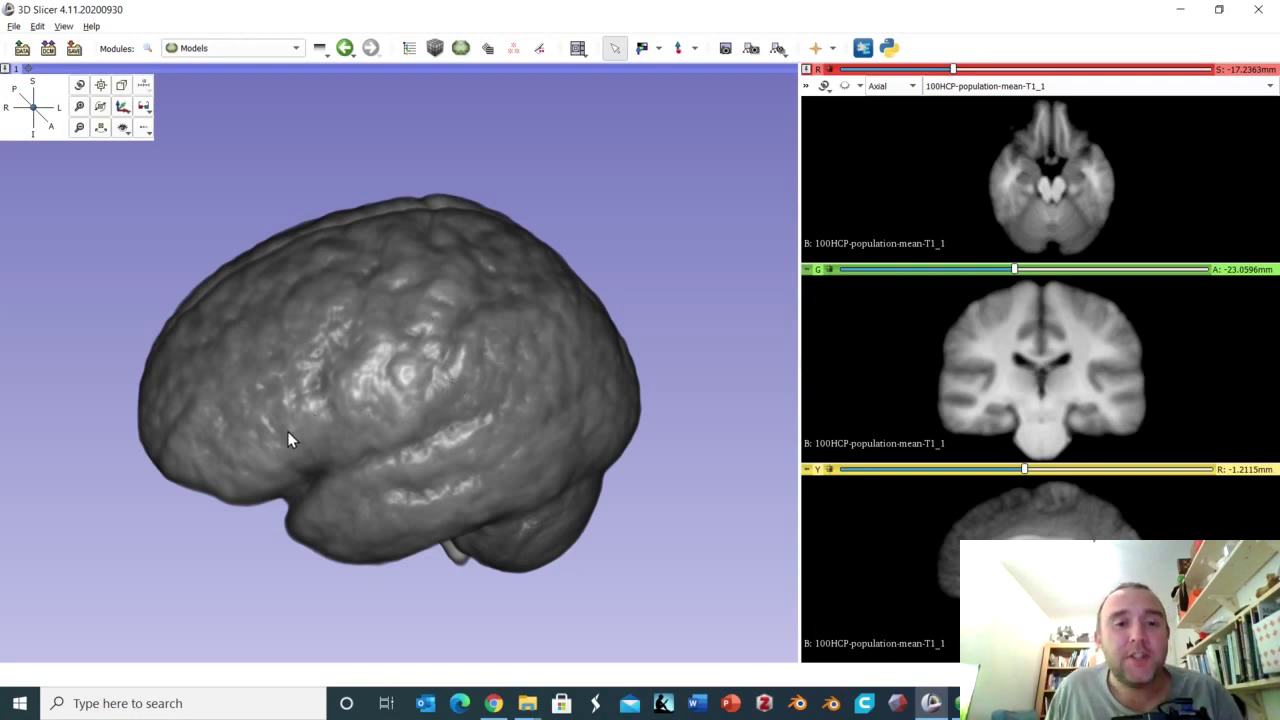
click(33, 135)
drag(417, 393, 414, 467)
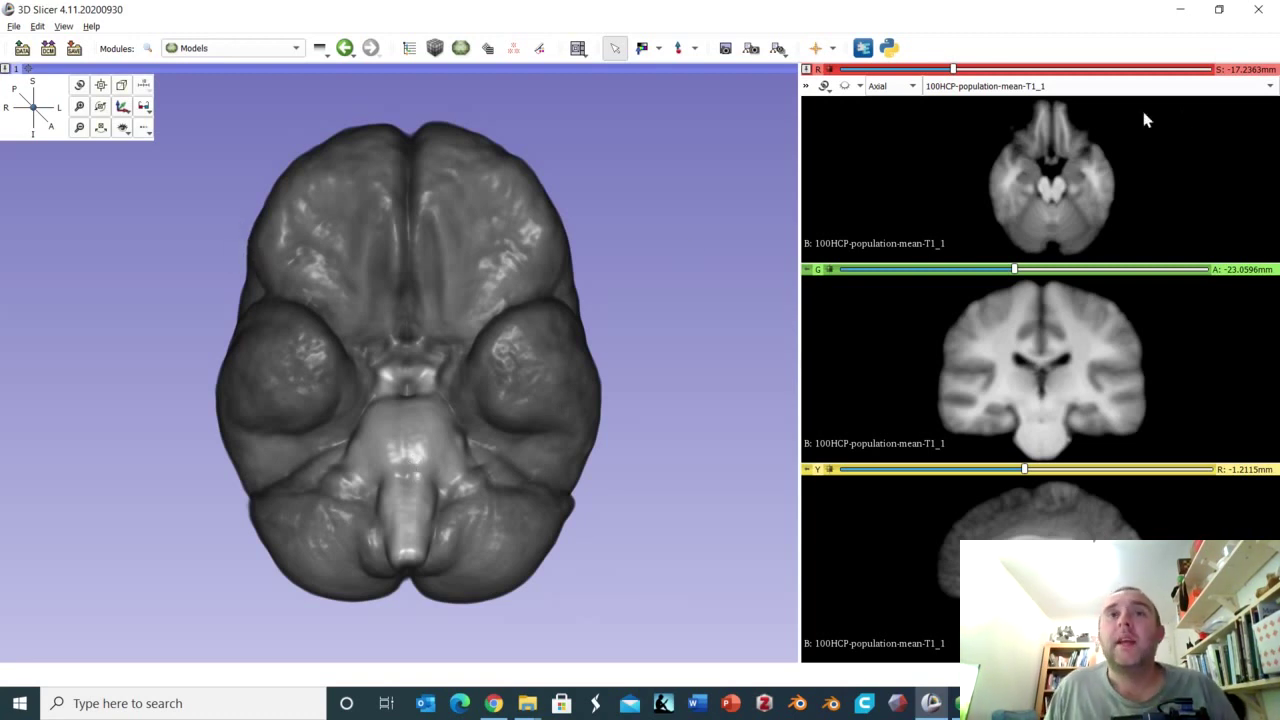
Switch to the Segment Editor and inspect the brainstem on axial slices down to S: -43.8363 mm and back up to -13.0363 mm
click(540, 48)
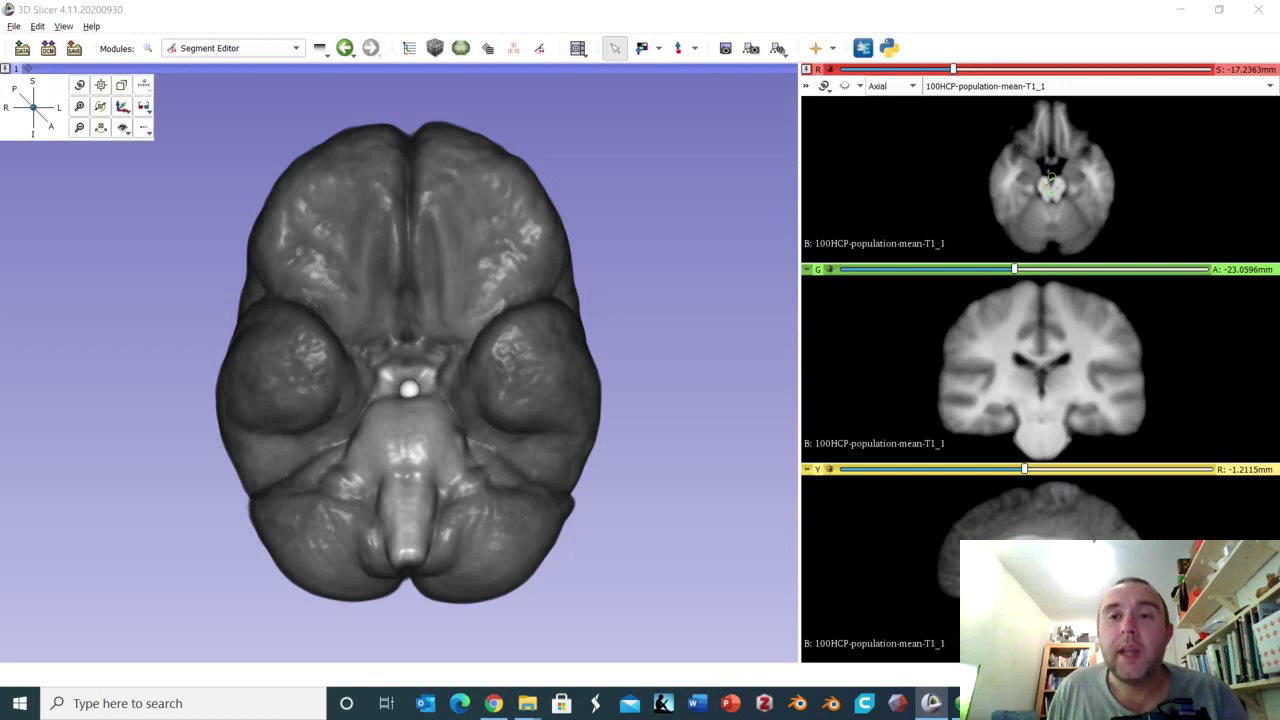
drag(953, 70, 919, 70)
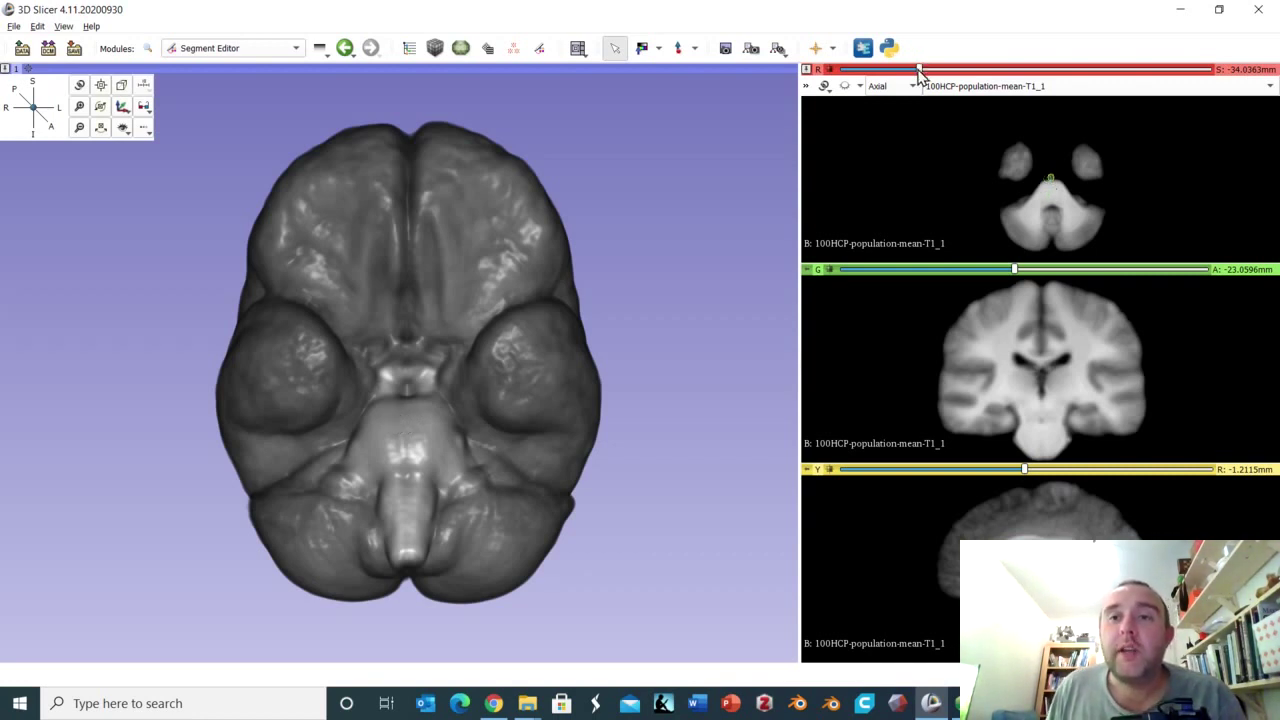
drag(918, 70, 900, 72)
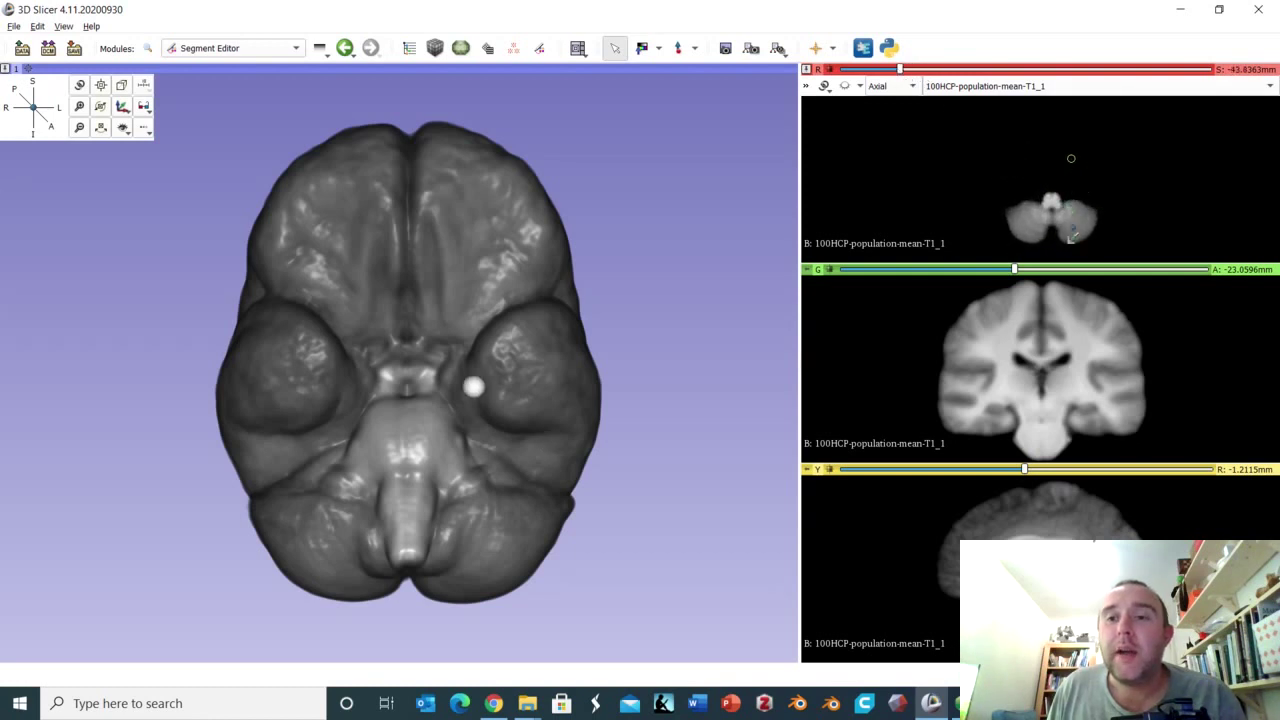
right_drag(1068, 262, 1060, 214)
middle_drag(1060, 213, 1050, 172)
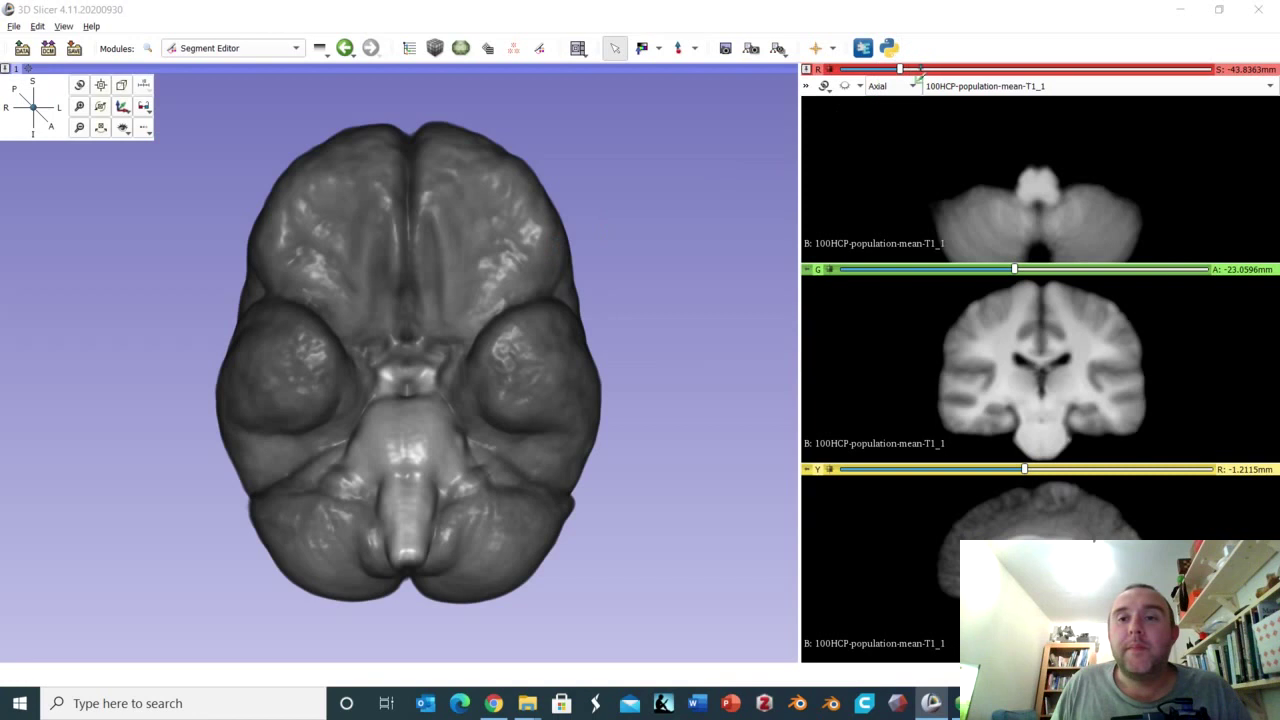
click(910, 69)
drag(928, 84, 973, 79)
right_drag(1031, 160, 1023, 18)
right_drag(1038, 125, 1053, 188)
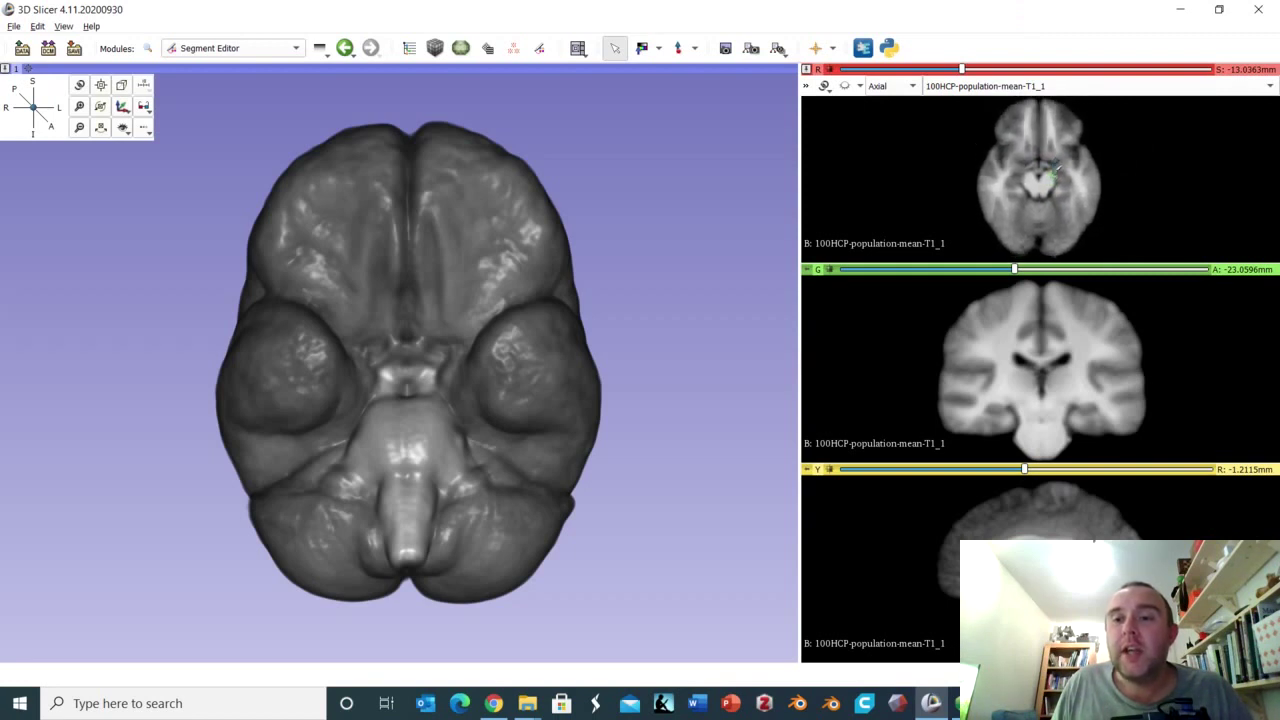
Switch to the Models module and display the coloured fibre tracts with the brain surface, viewed from the left and above
drag(476, 302, 340, 322)
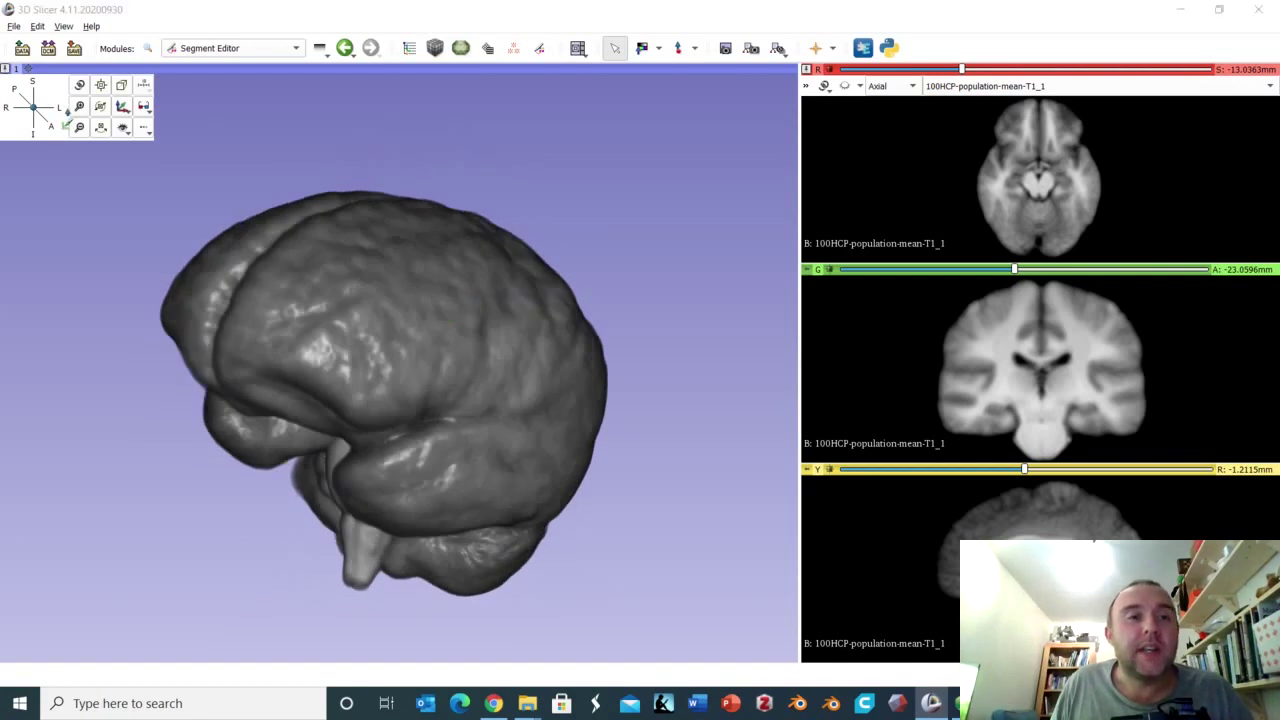
click(125, 128)
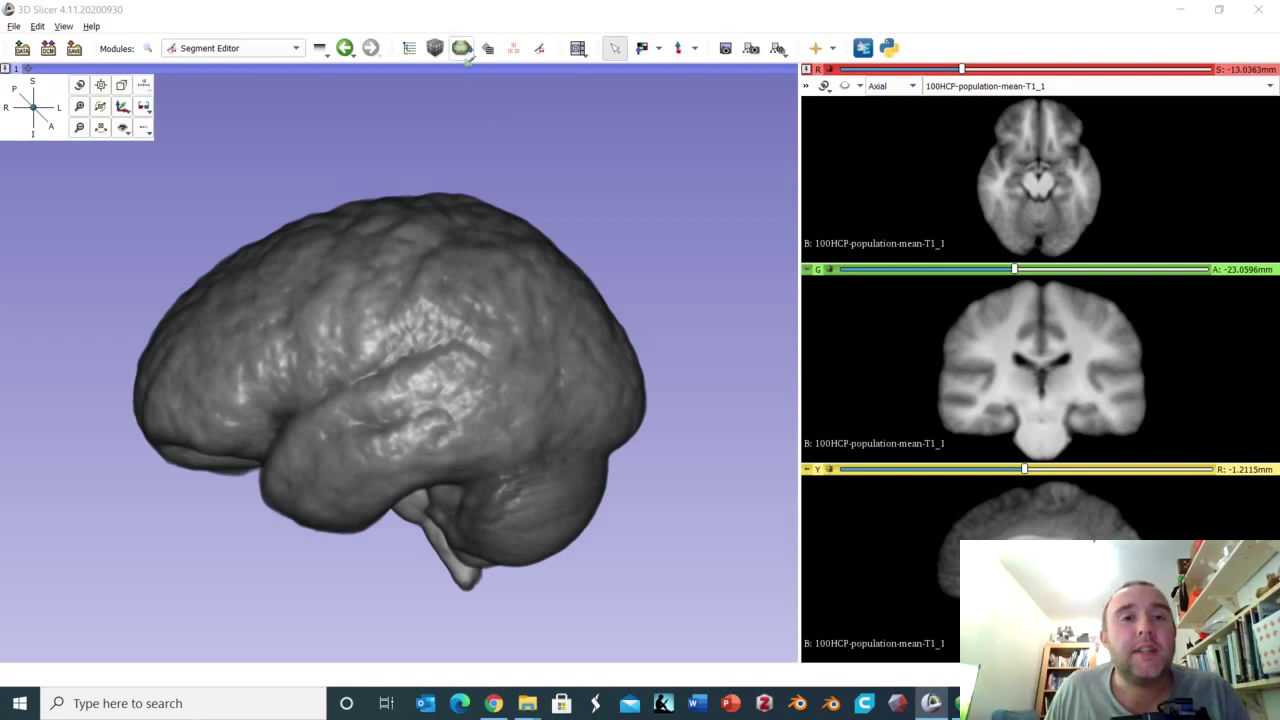
click(466, 55)
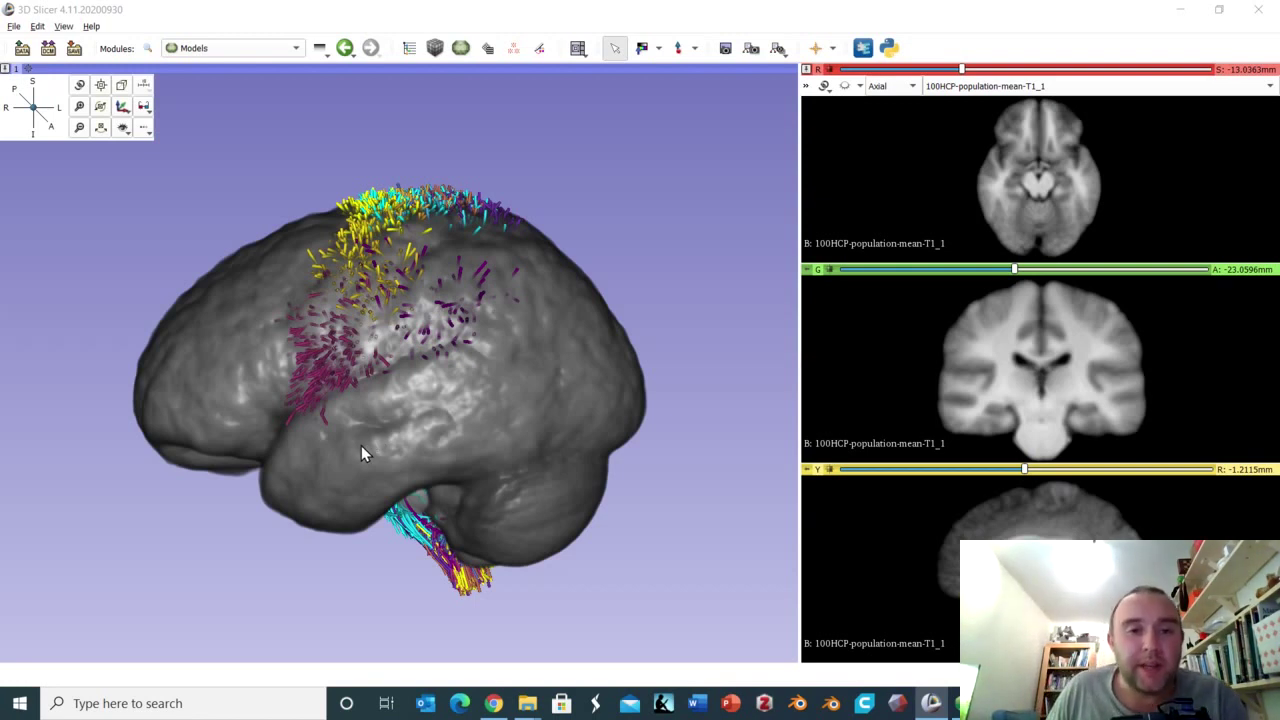
drag(377, 449, 426, 474)
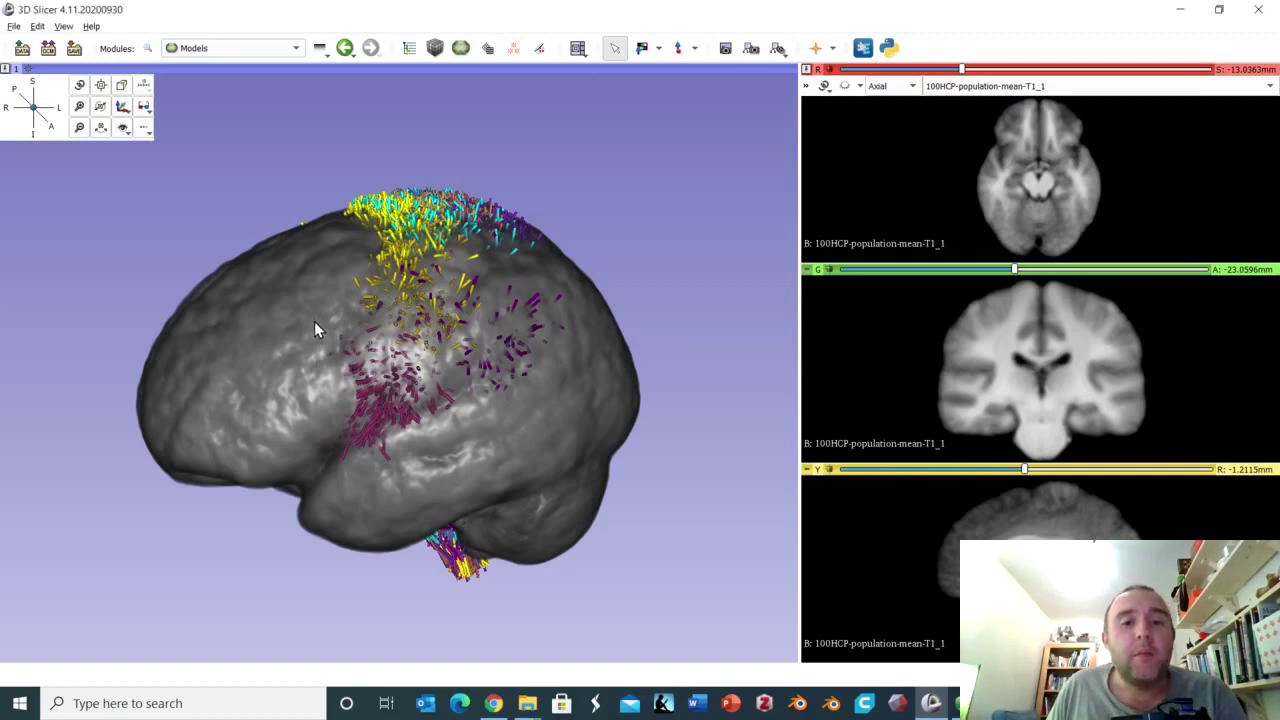
drag(314, 322, 377, 432)
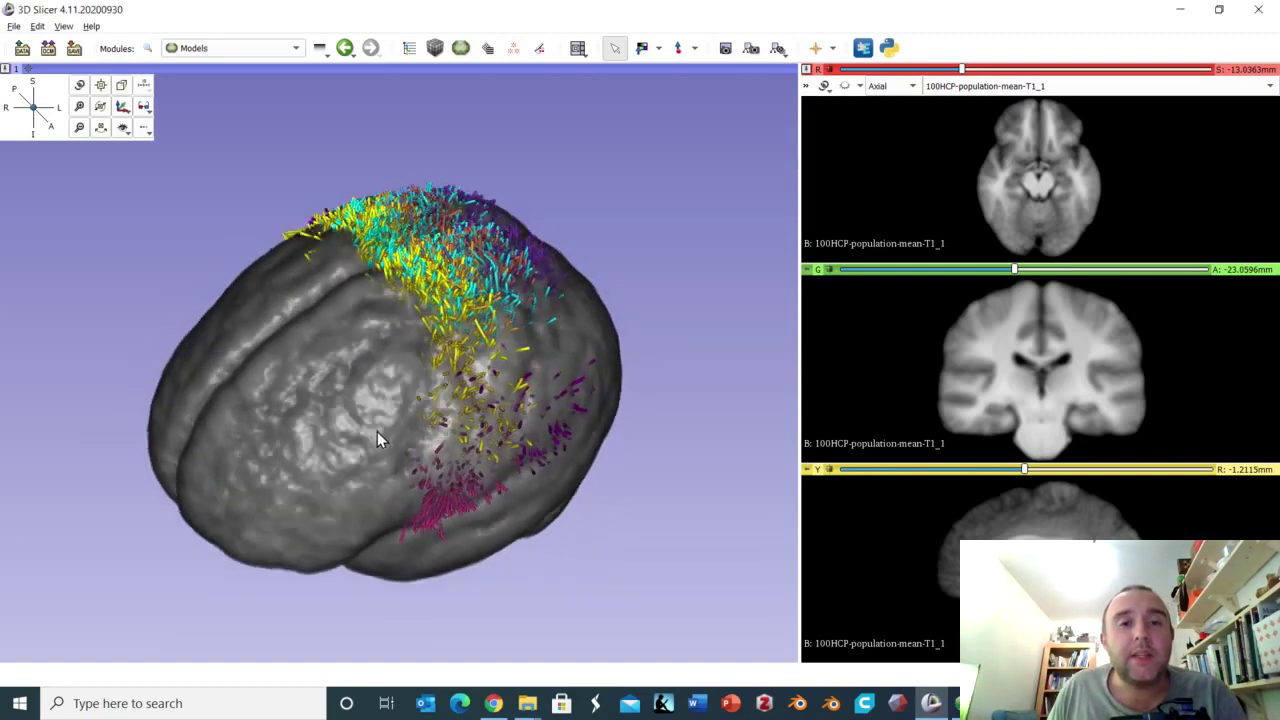
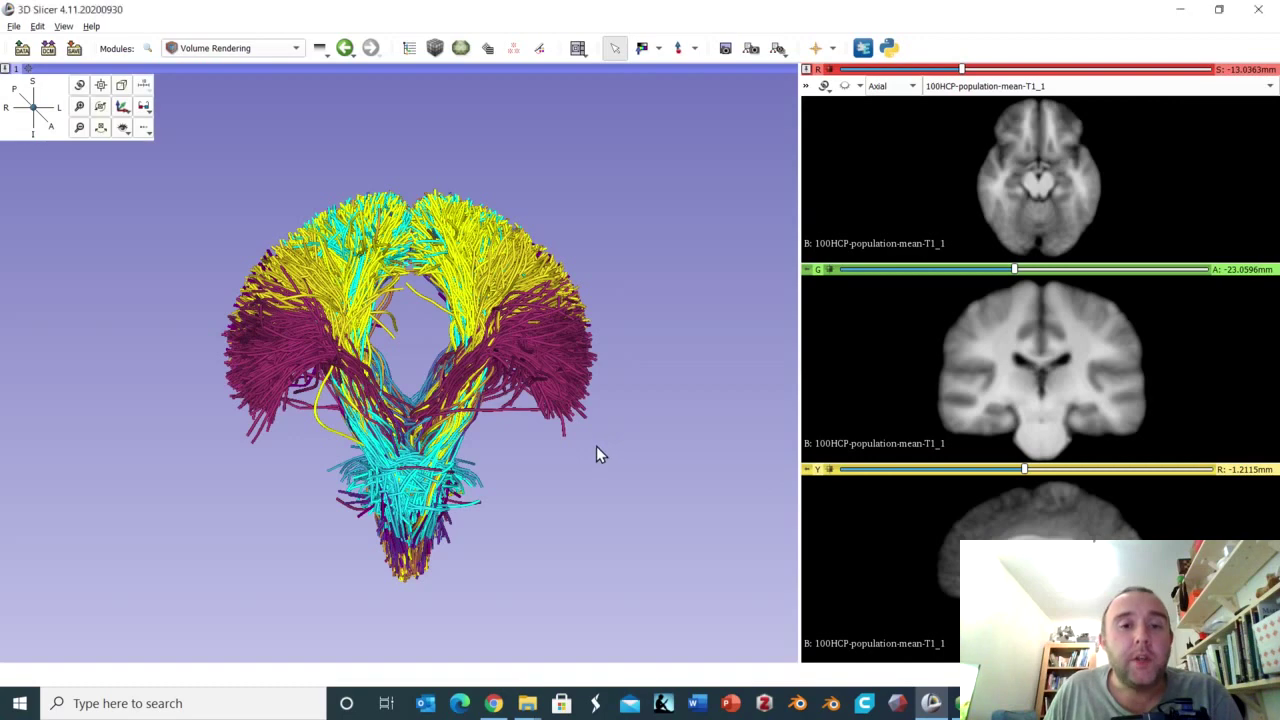
Examine the isolated fibre tracts from the front and at oblique angles, following them from the cortex to the brainstem
drag(597, 451, 396, 458)
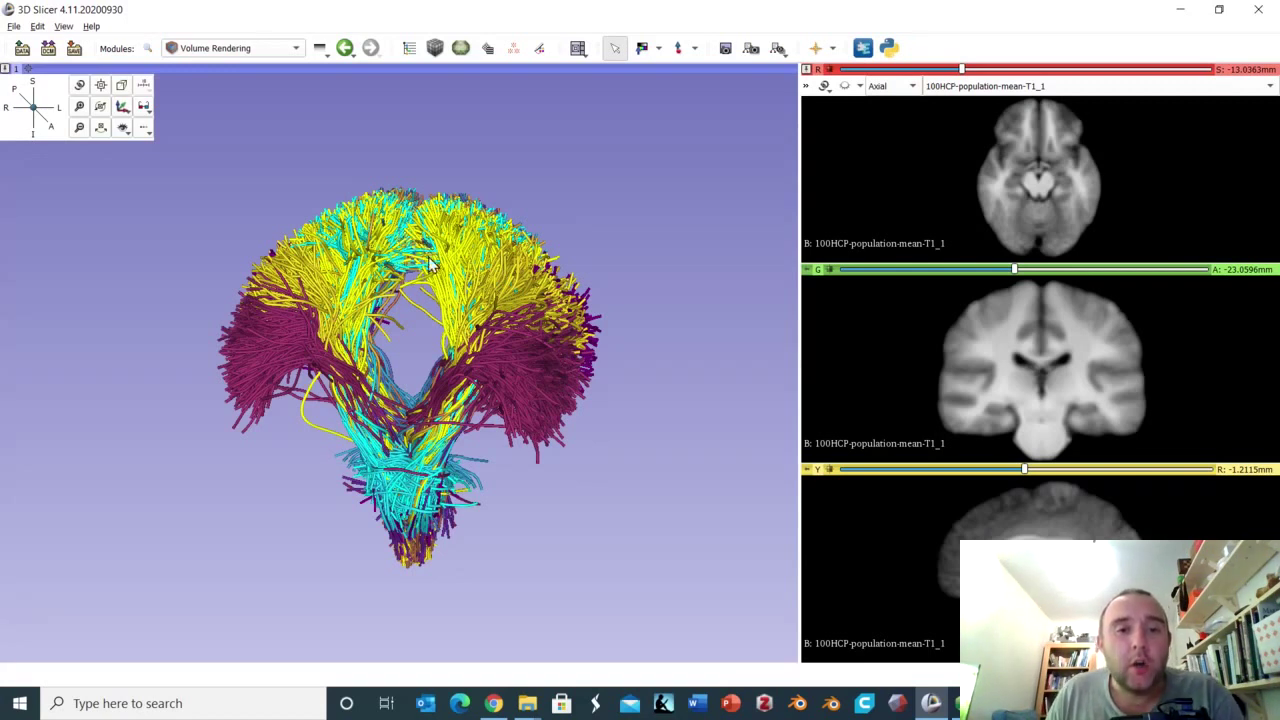
drag(438, 356, 515, 358)
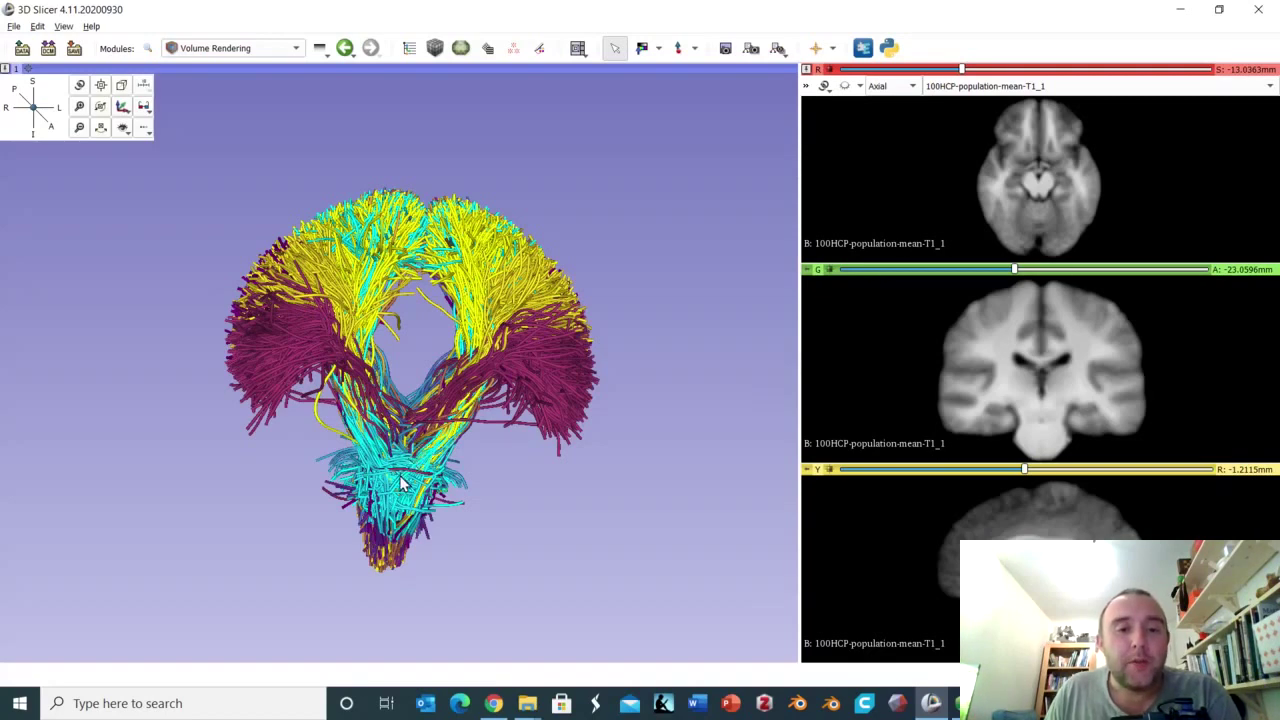
drag(391, 556, 382, 549)
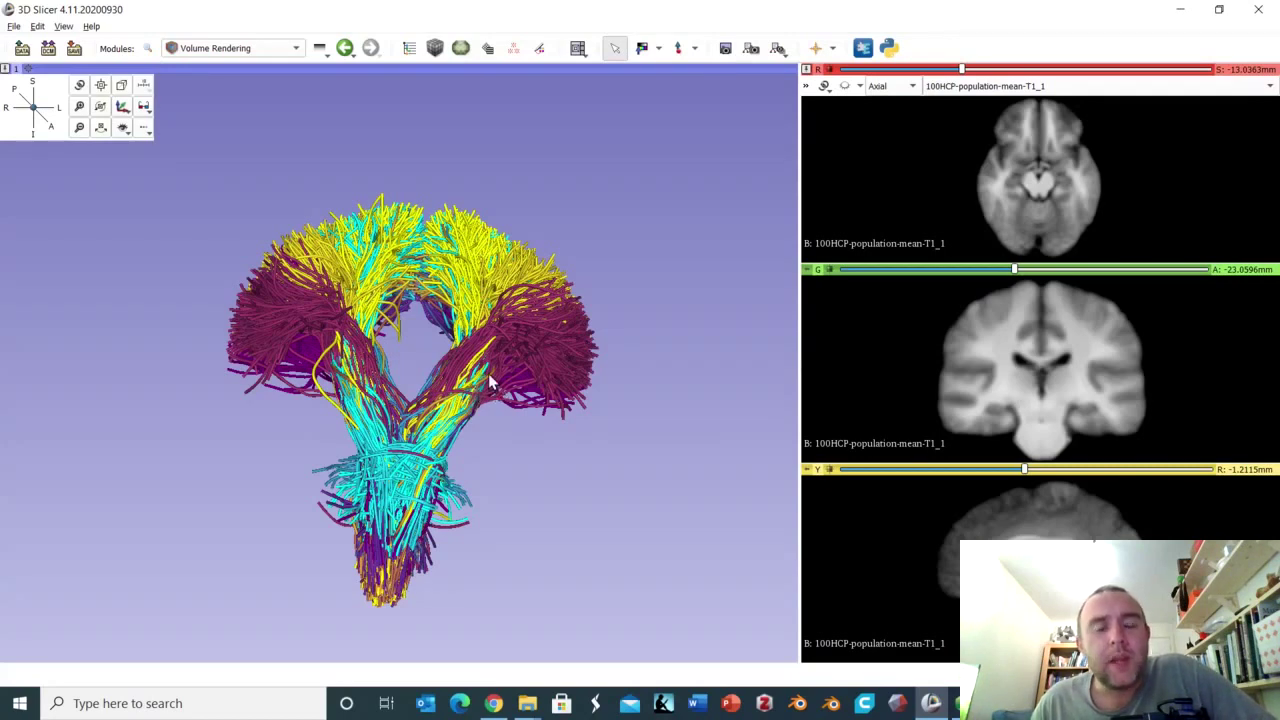
drag(490, 383, 385, 442)
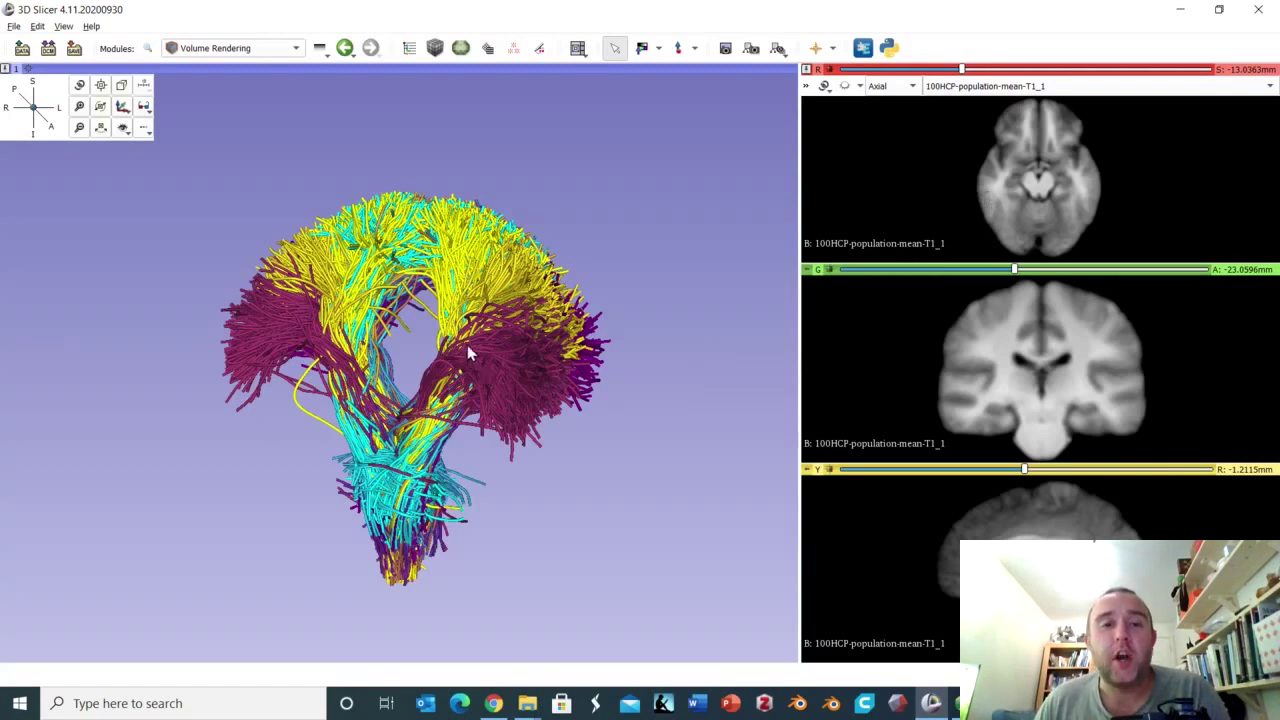
Show the axial slice in the 3D view with the fibre tracts and move it to S: 32.4637 mm
click(845, 87)
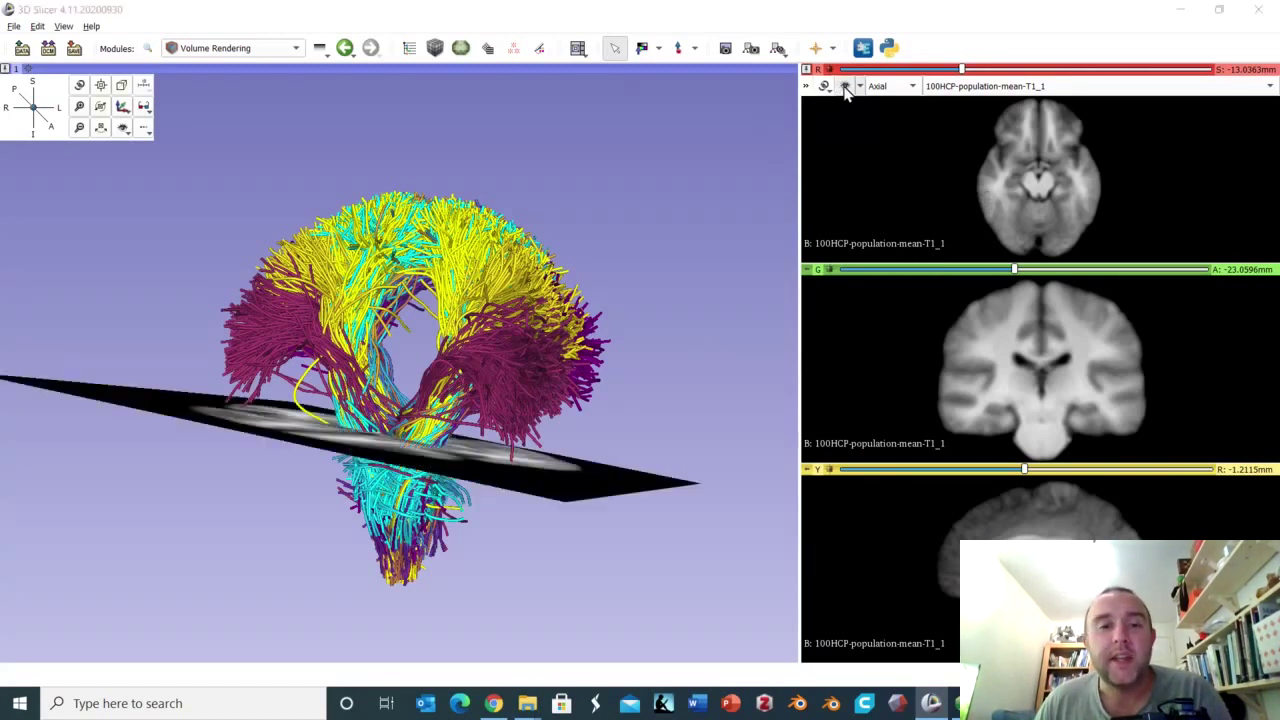
drag(479, 285, 252, 430)
click(50, 128)
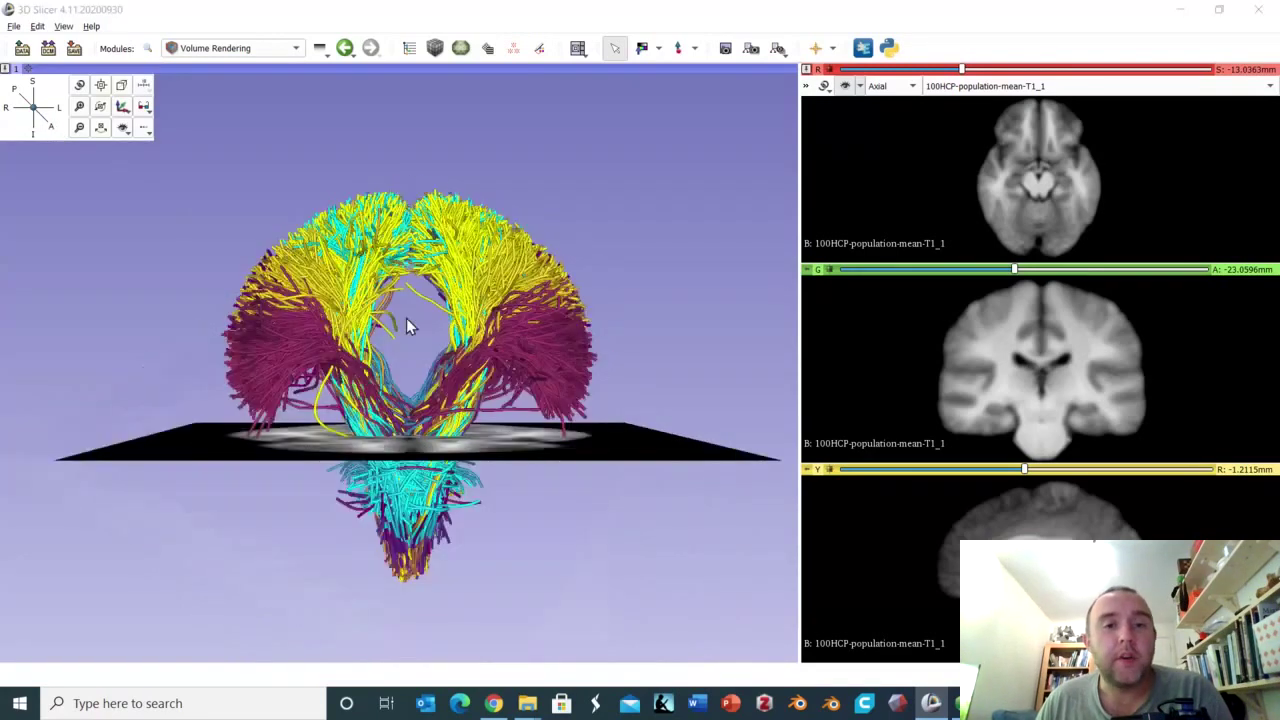
mouse_move(620, 460)
mouse_down()
mouse_move(545, 488)
mouse_move(527, 516)
mouse_up()
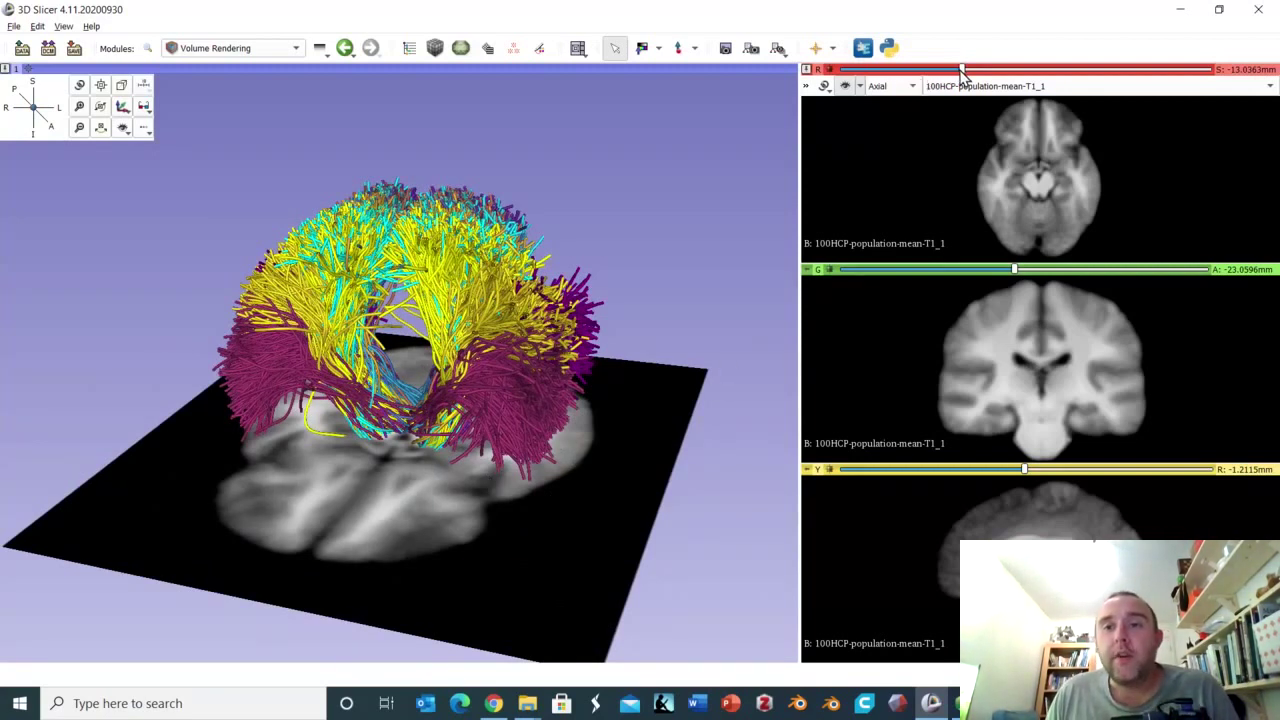
drag(964, 72, 1057, 108)
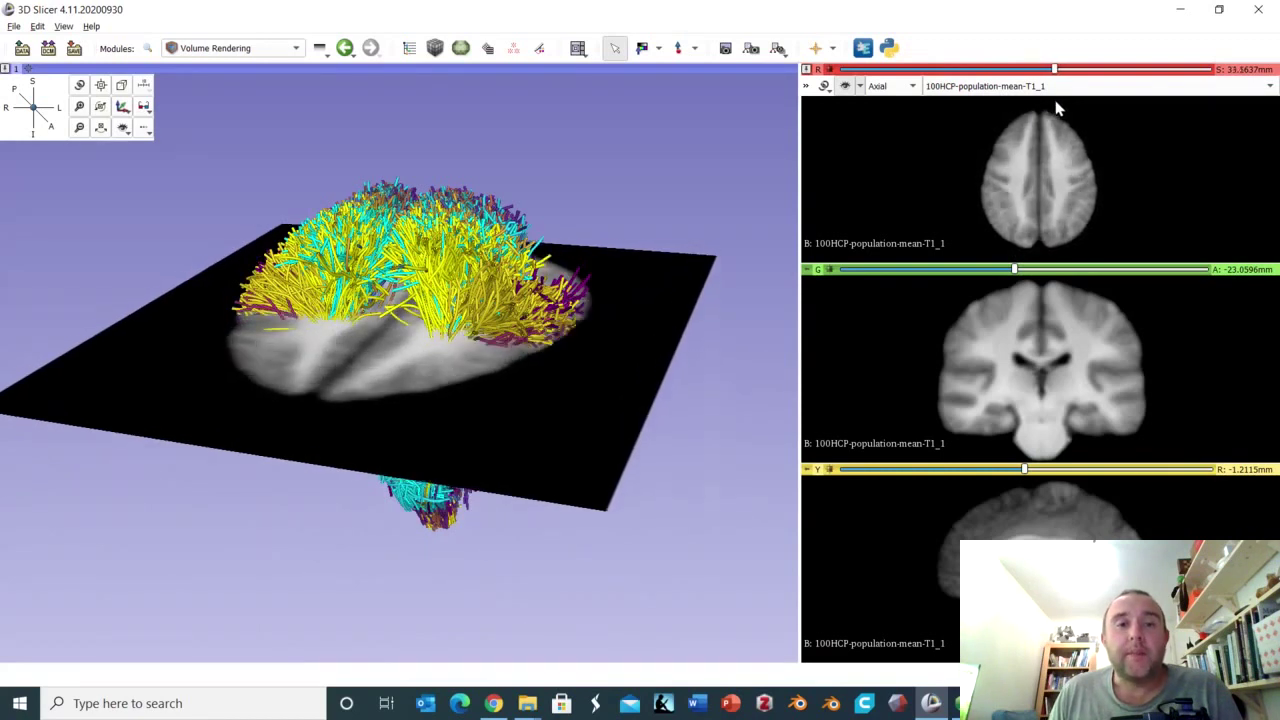
scroll(1057, 108, down, 1)
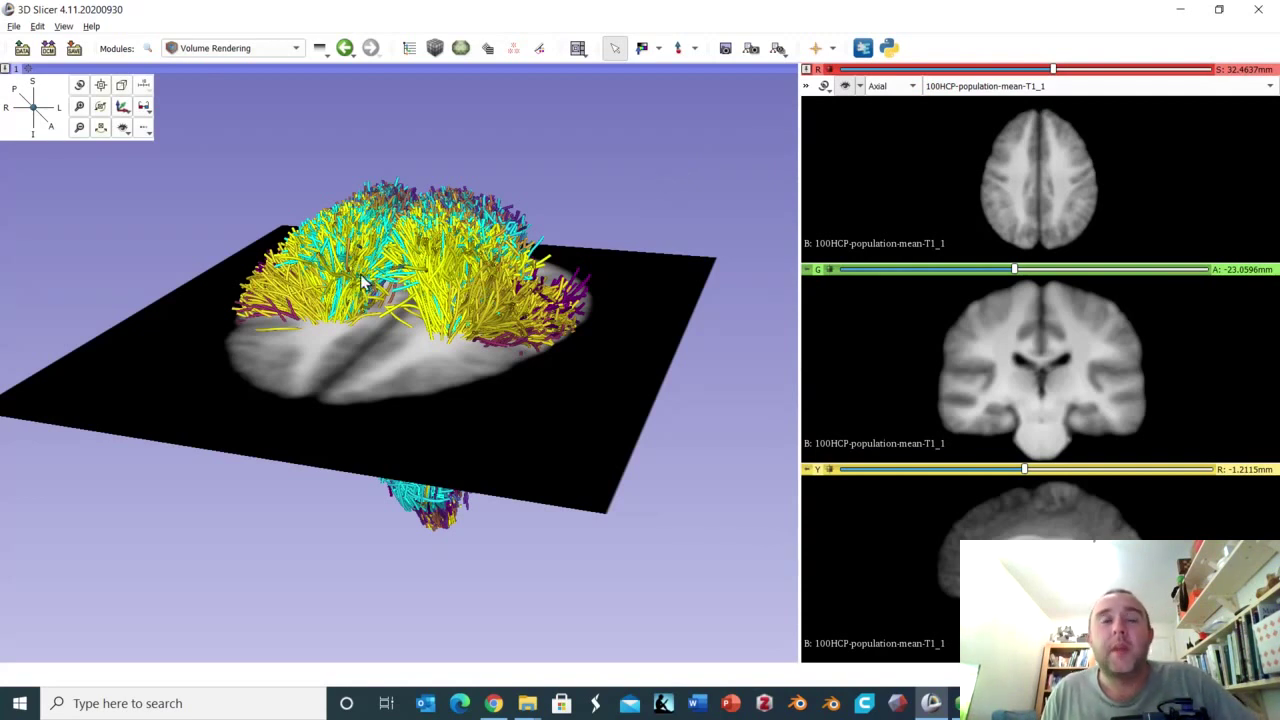
Switch to the Segment Editor and point out where the tracts cross the white matter of one hemisphere on the axial slice
click(540, 52)
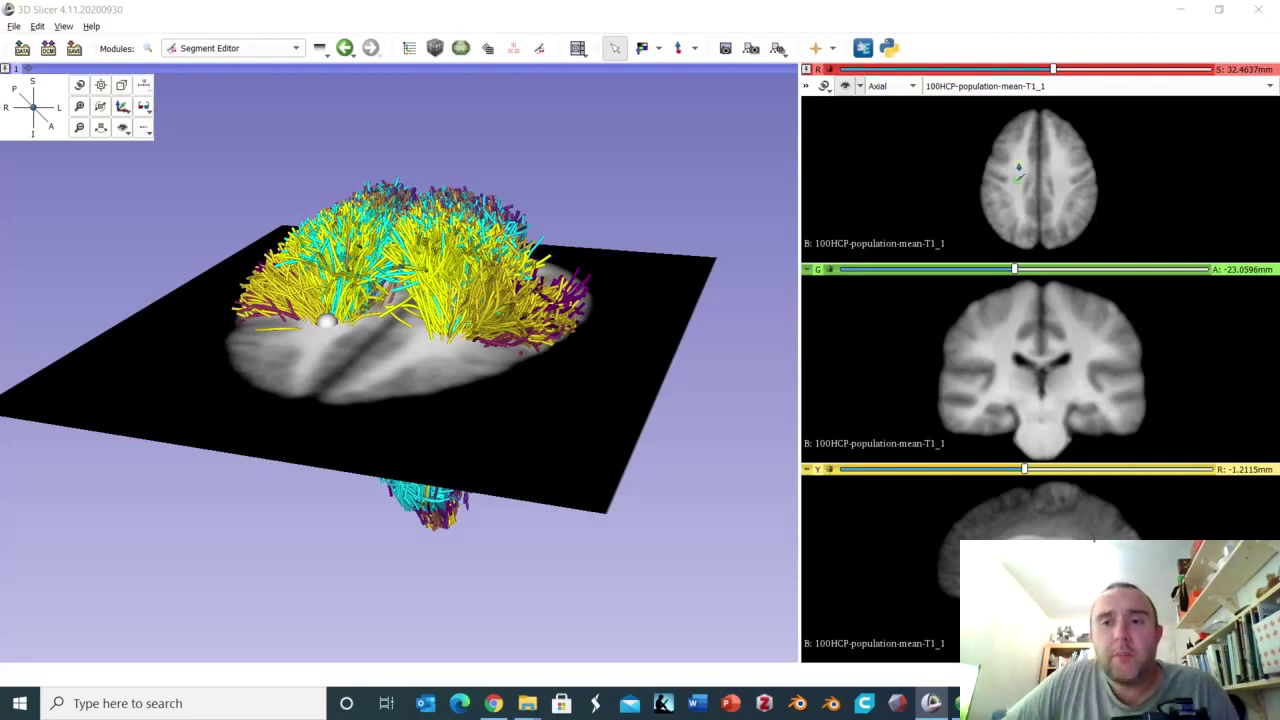
drag(1018, 168, 1019, 168)
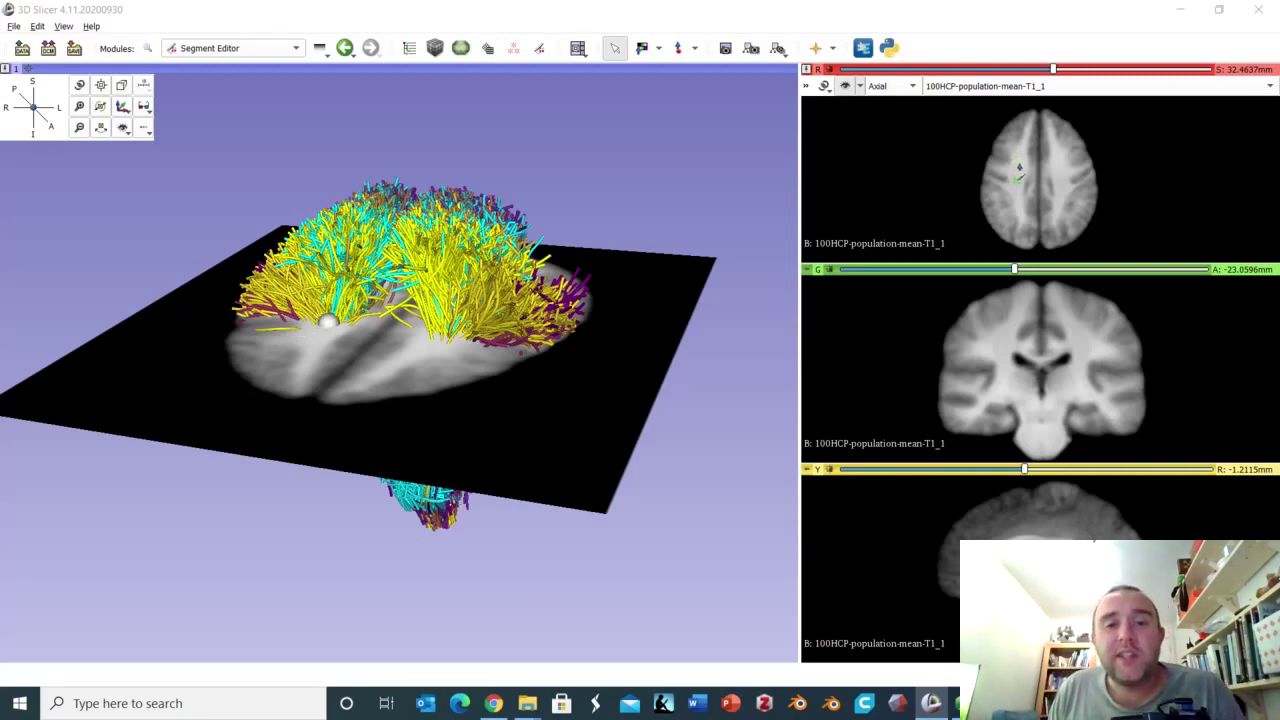
mouse_move(1019, 168)
mouse_down()
mouse_move(1021, 180)
mouse_move(1017, 166)
mouse_up()
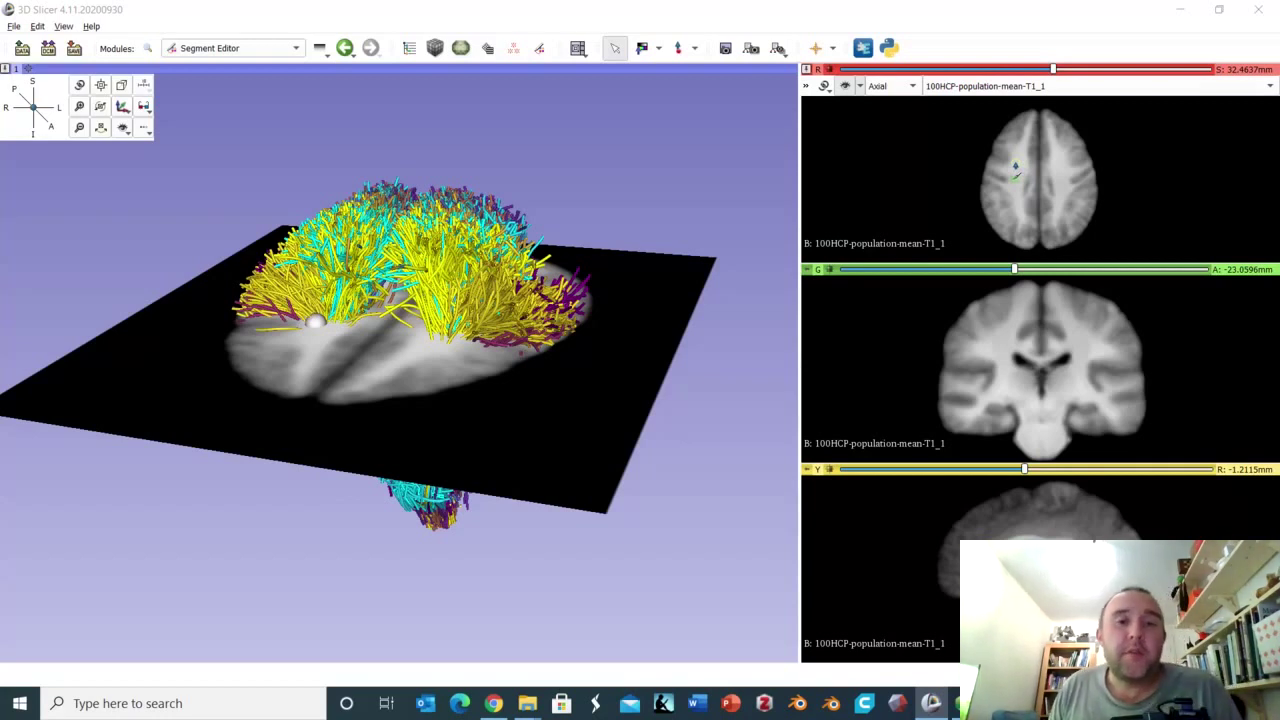
drag(1015, 167, 1018, 163)
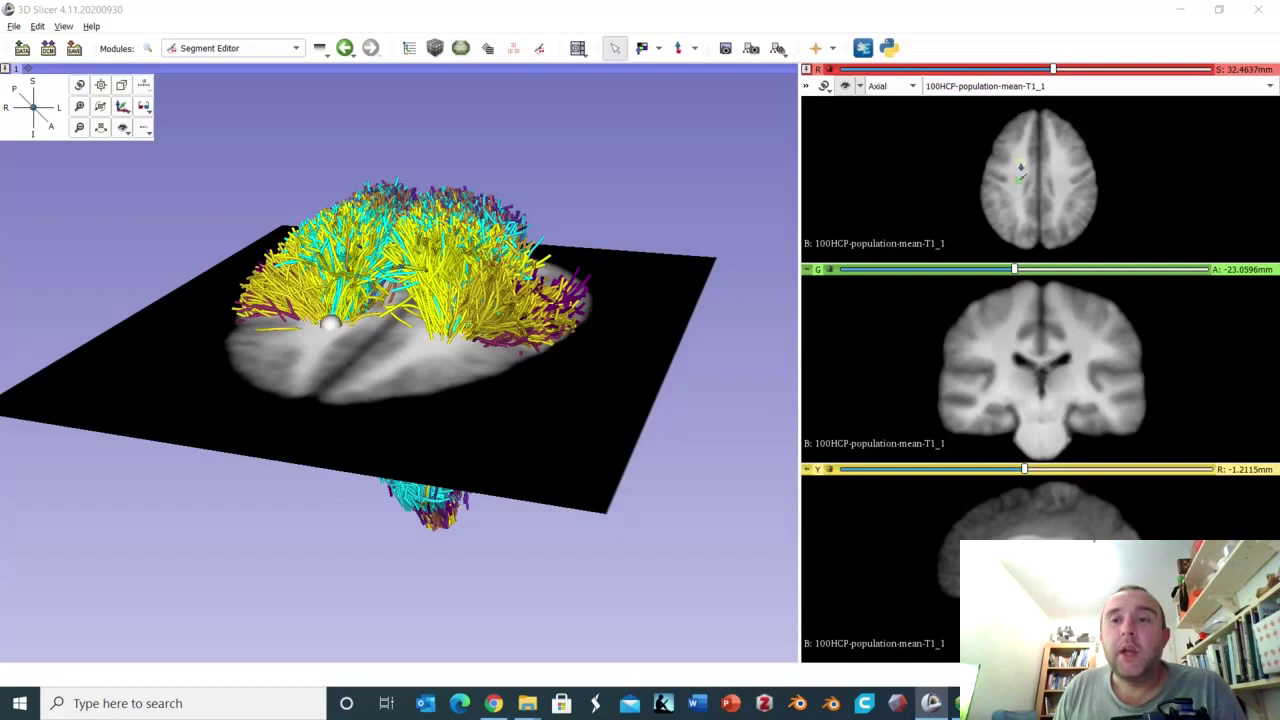
drag(1020, 167, 1022, 174)
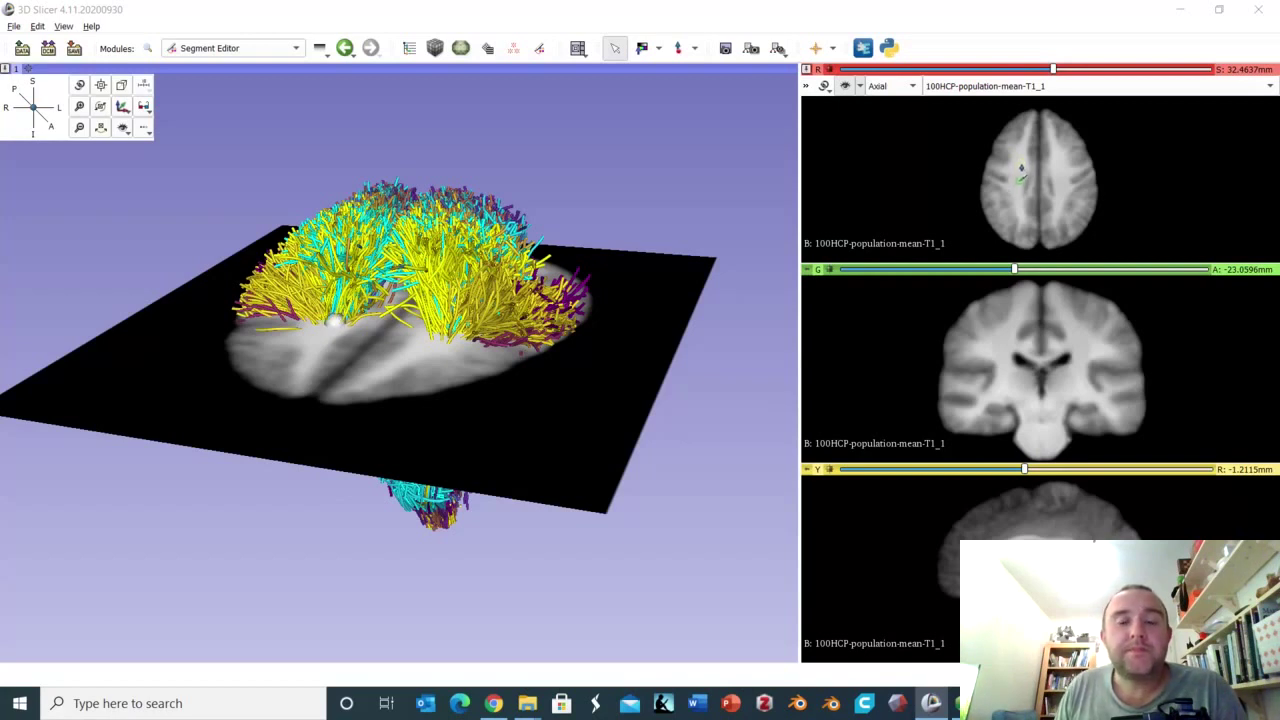
Lower the axial slice to S: 3.0637 mm and enlarge the tracts' crossing area in both the slice and 3D views
mouse_move(1022, 174)
mouse_down()
mouse_move(1054, 72)
mouse_move(1029, 74)
mouse_up()
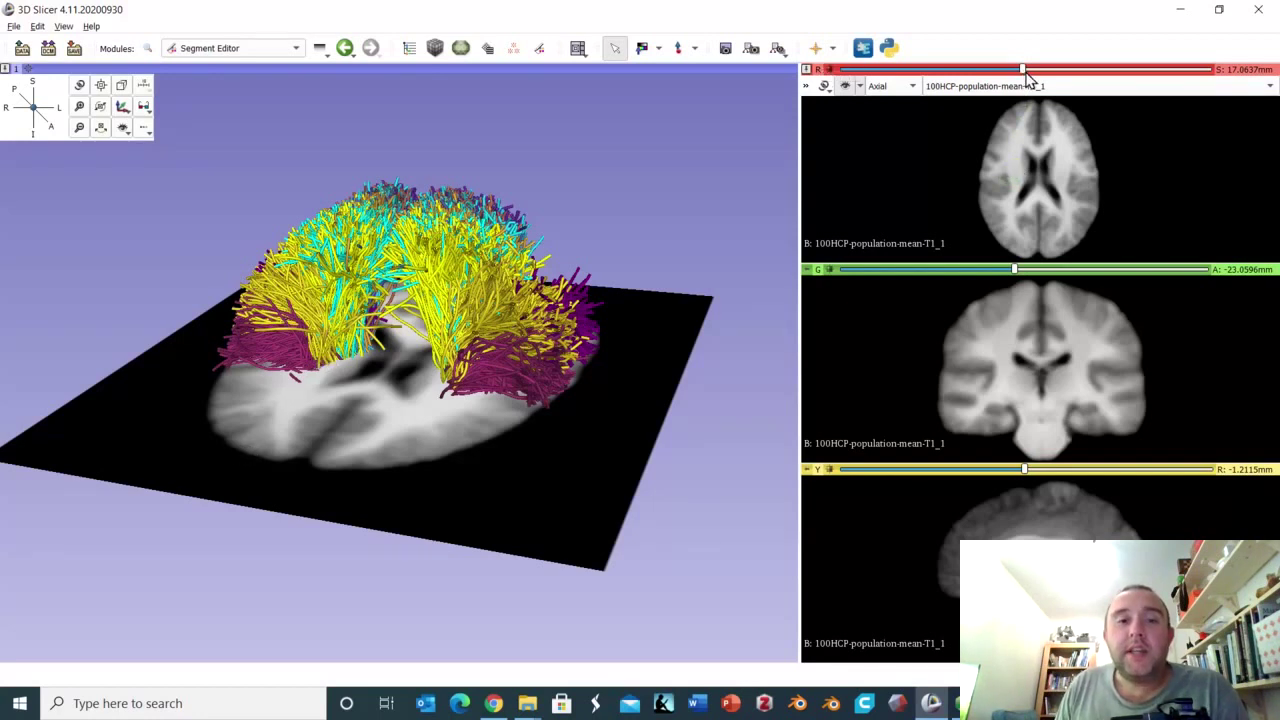
drag(1027, 75, 999, 83)
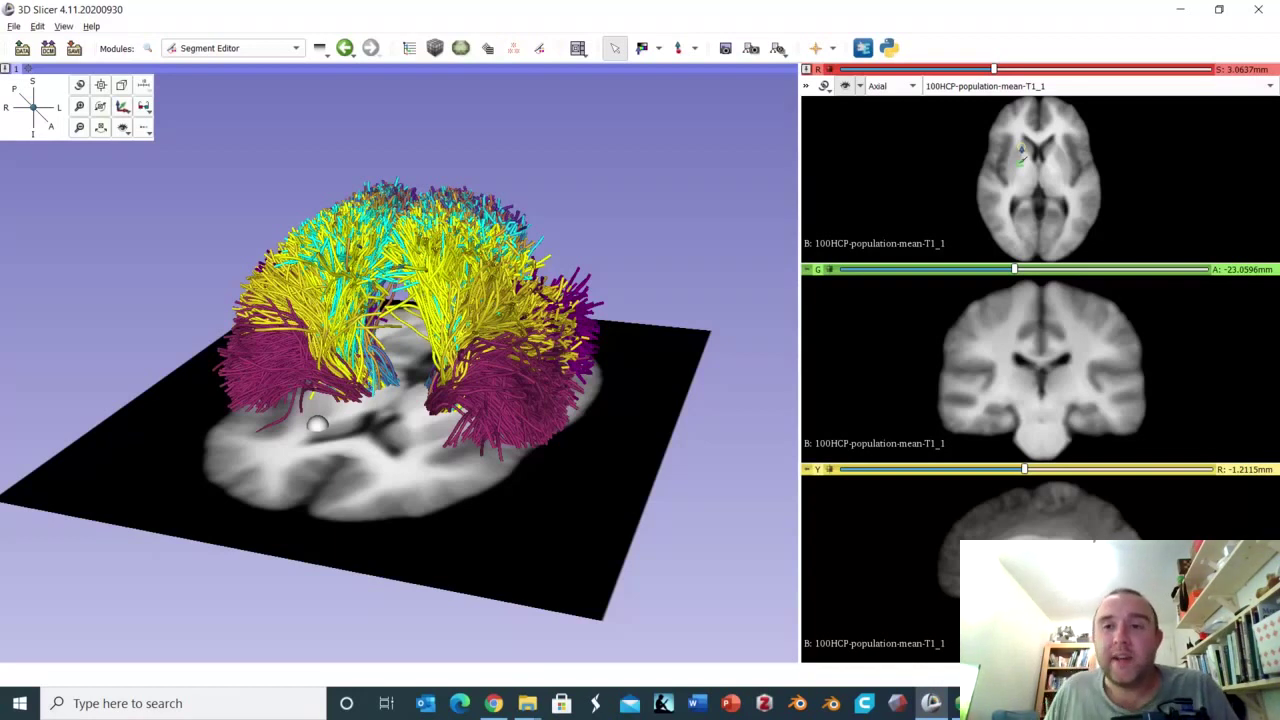
right_drag(1055, 195, 1040, 321)
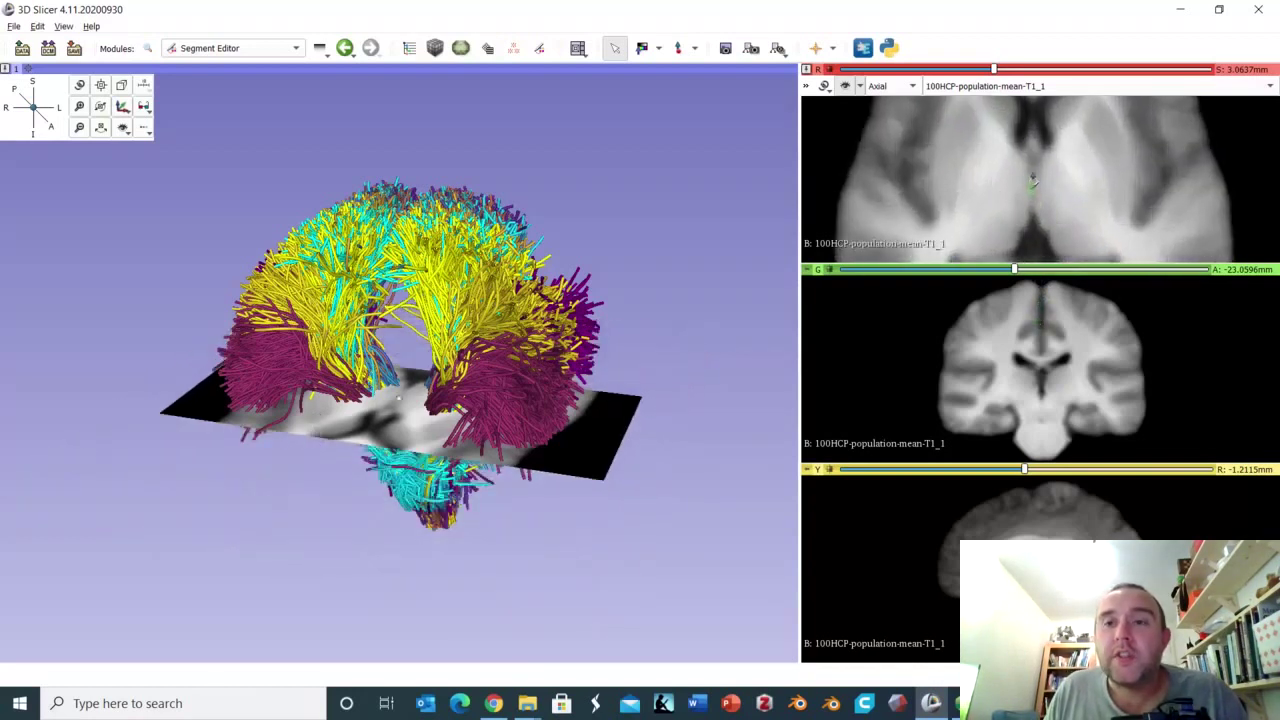
right_drag(1037, 188, 1055, 168)
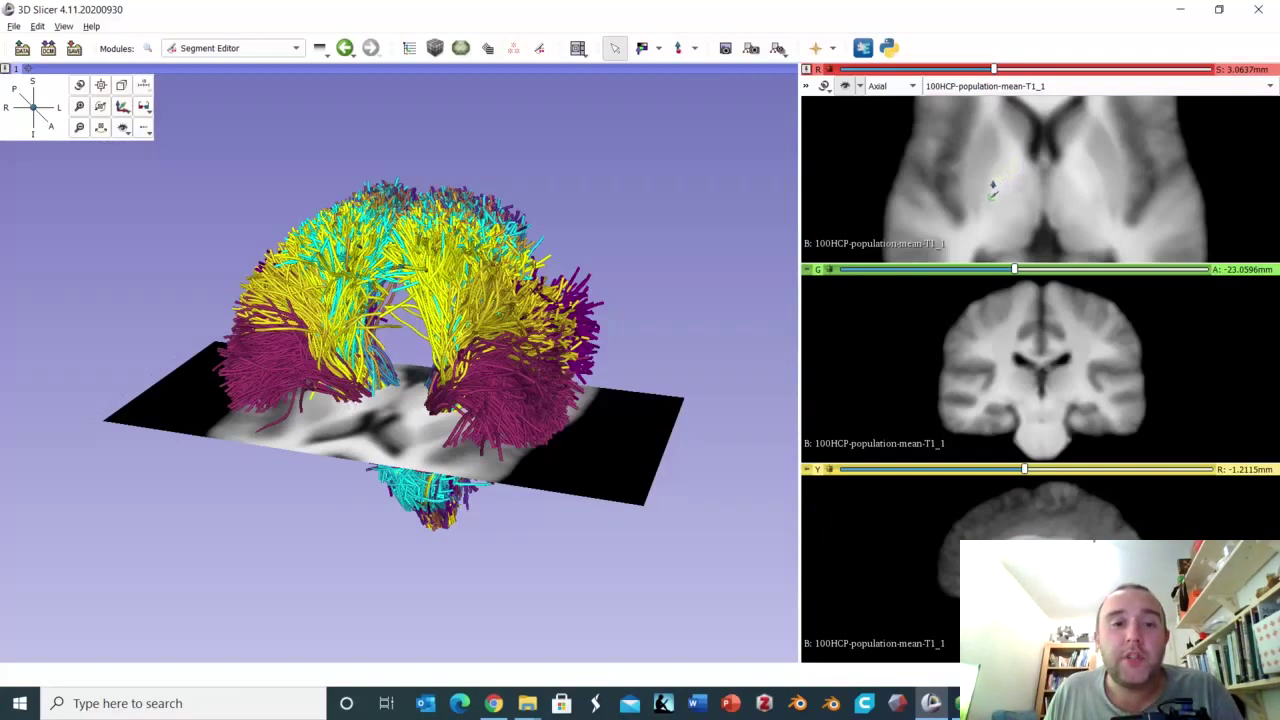
right_drag(376, 395, 371, 625)
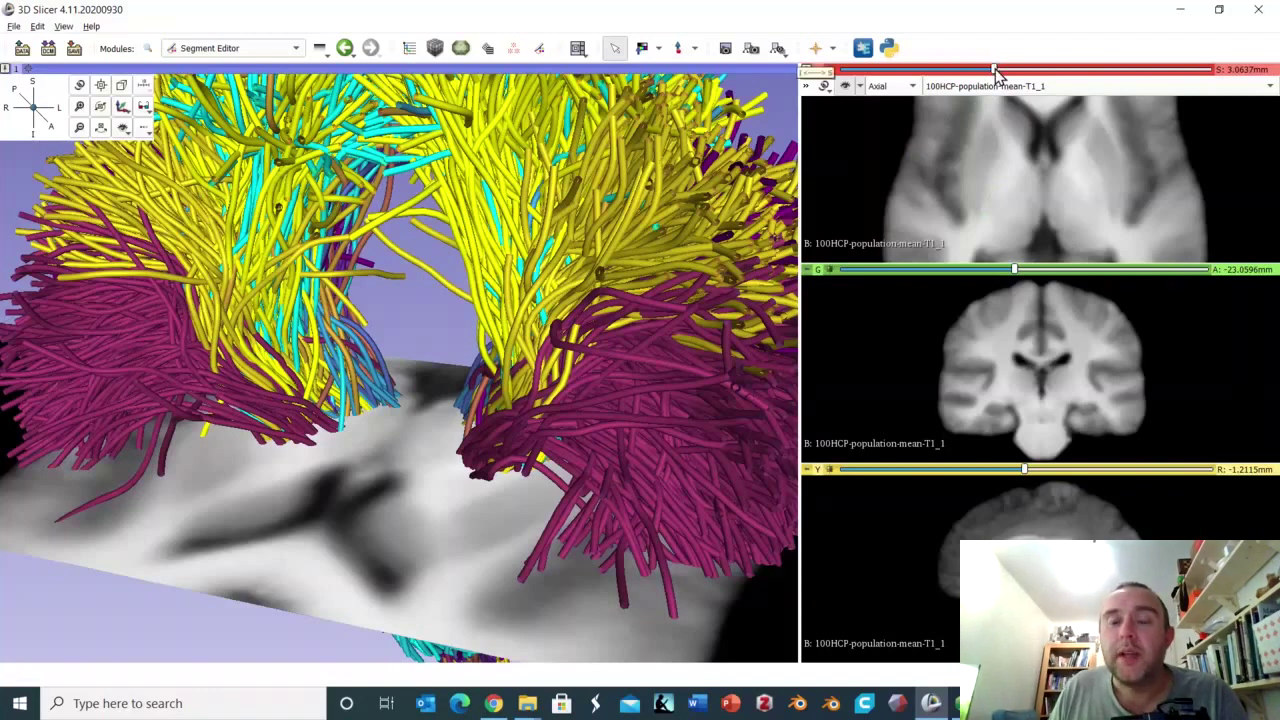
Lower the axial slice to S: -14.4363 mm and on to S: -29.1363 mm, following the tracts down into the brainstem
drag(995, 70, 960, 71)
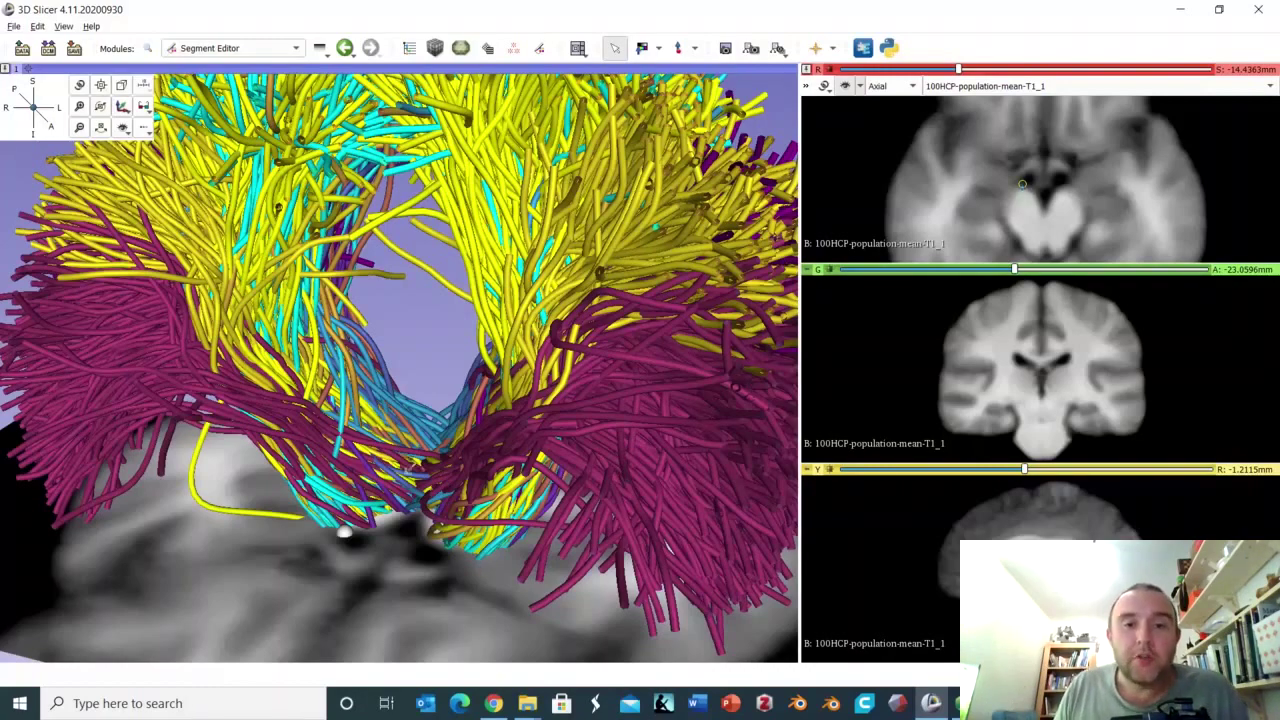
scroll(420, 443, down, 5)
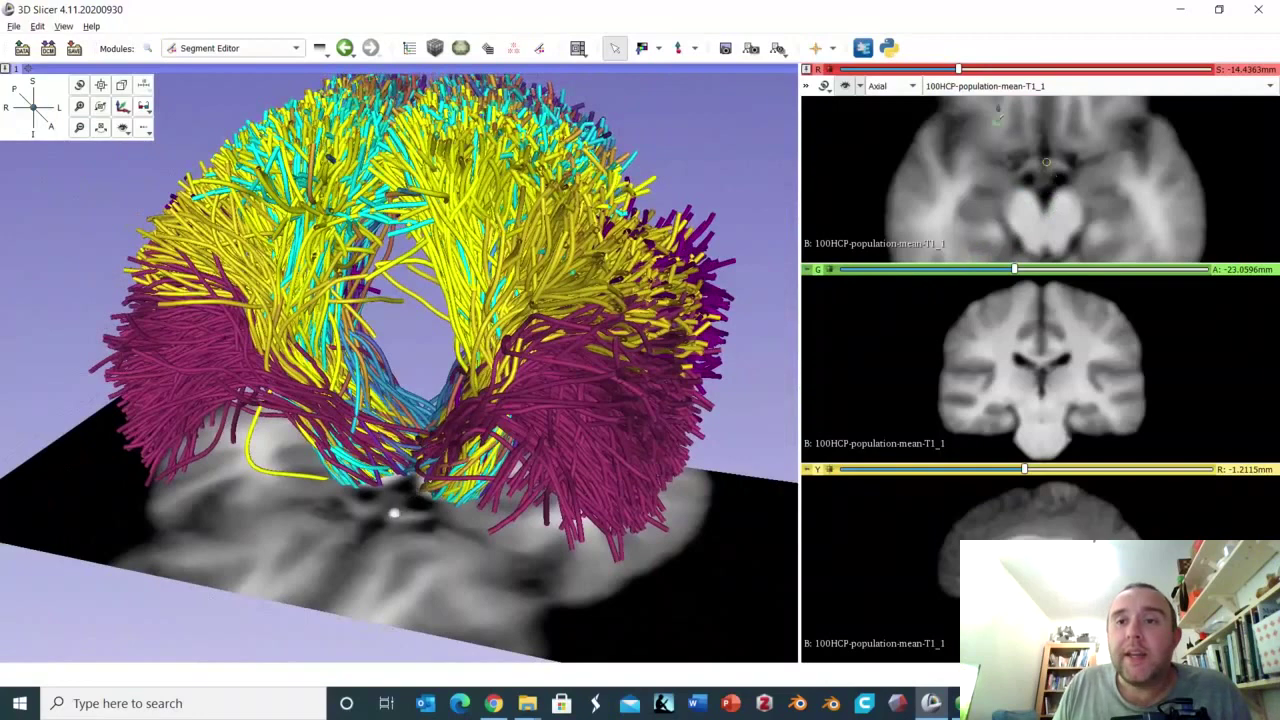
drag(958, 70, 929, 71)
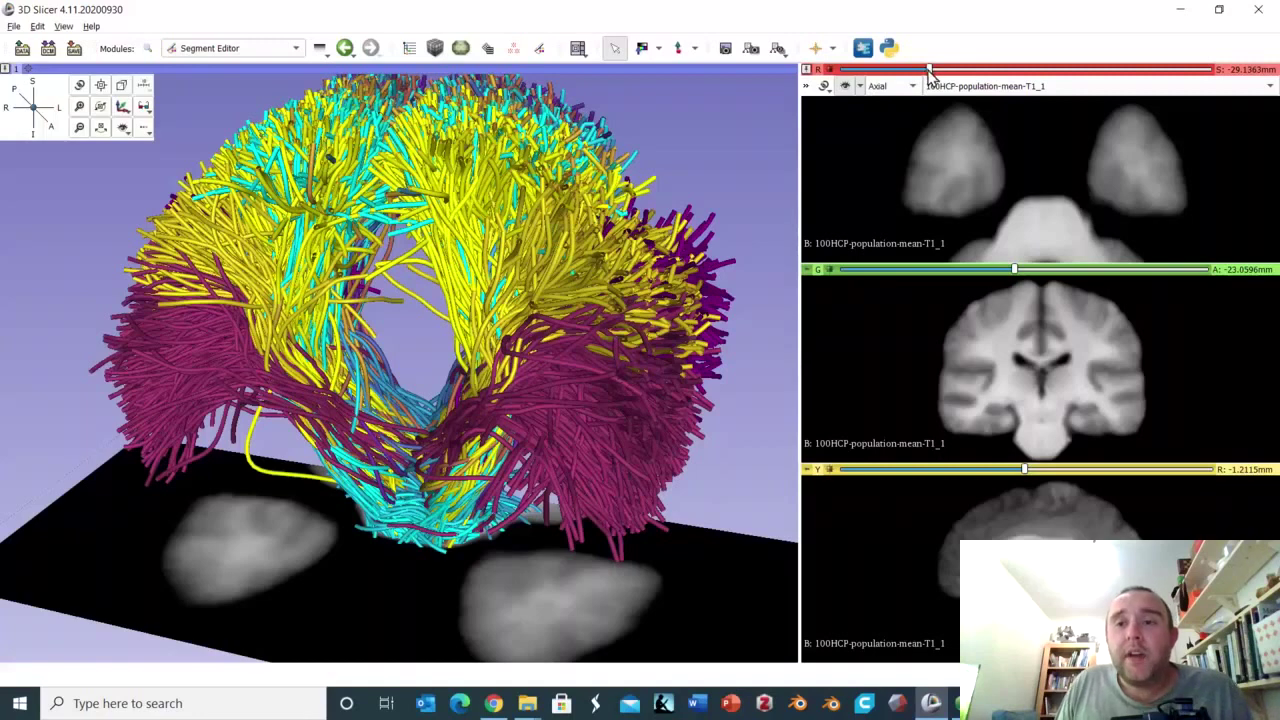
Lower the axial slice through S: -47.3363 mm to S: -71.8363 mm to expose the lower end of the tracts
drag(930, 74, 895, 78)
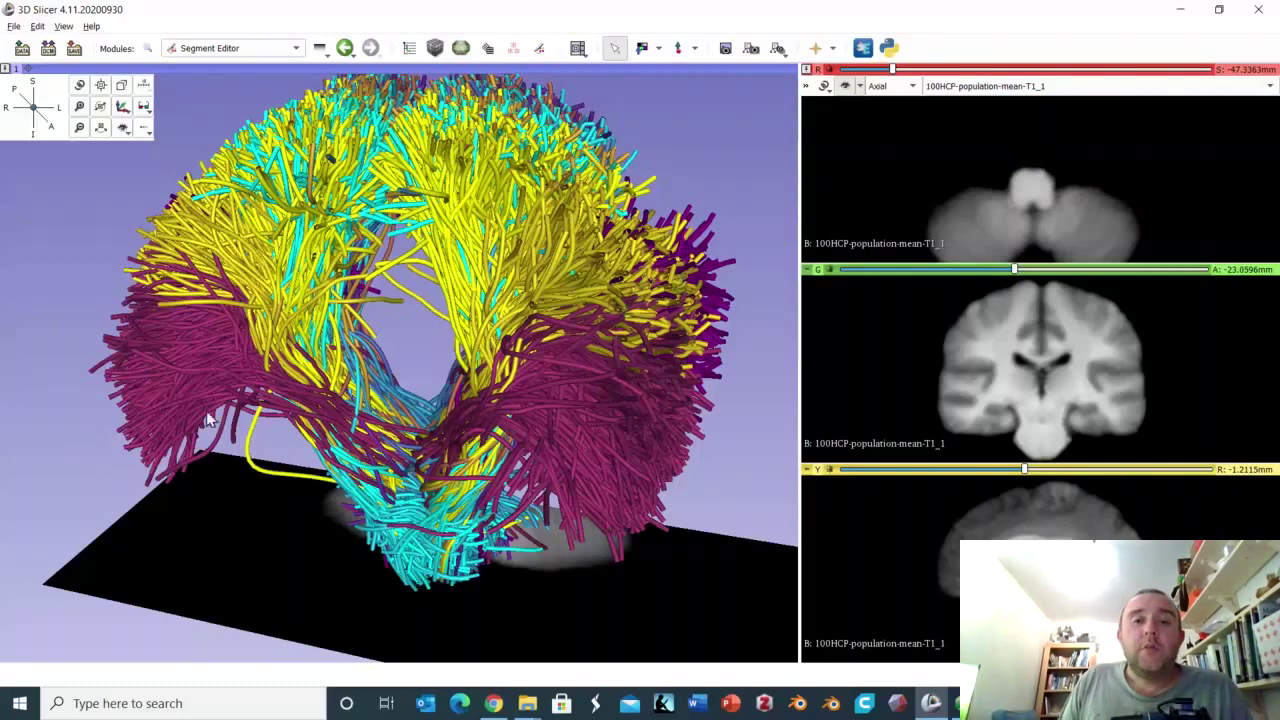
scroll(392, 410, down, 2)
scroll(392, 410, down, 1)
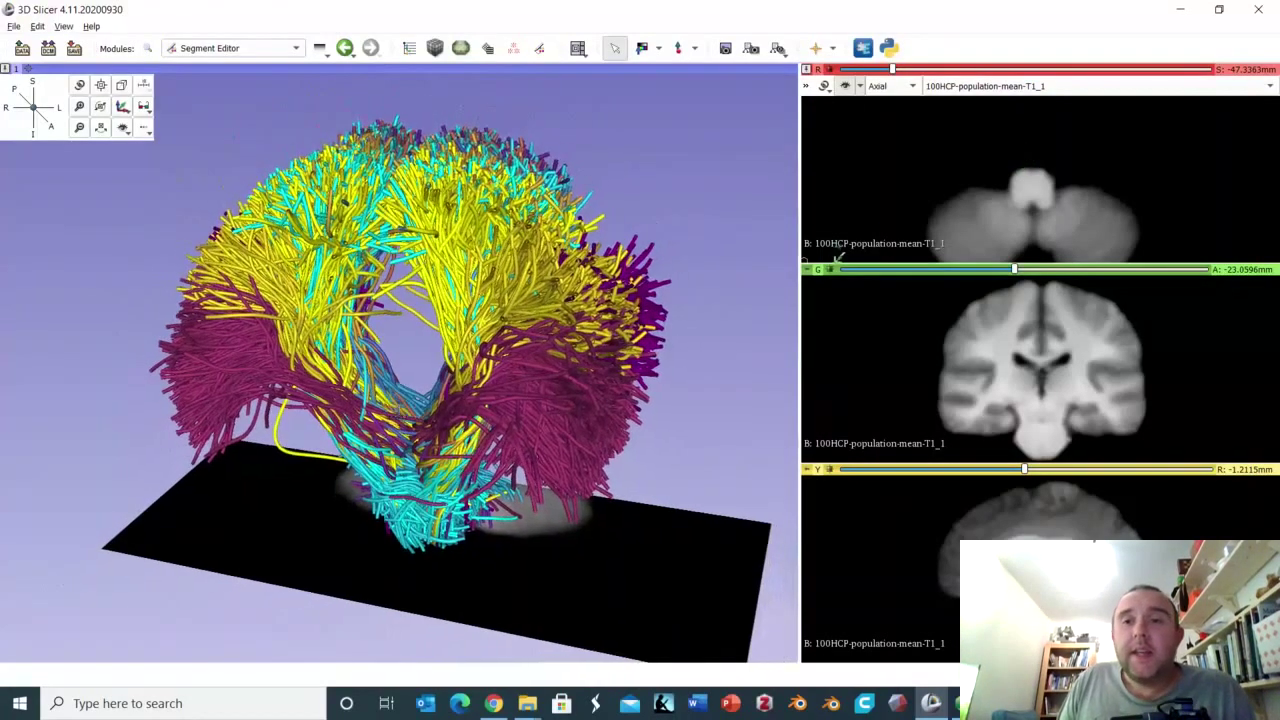
drag(892, 70, 843, 70)
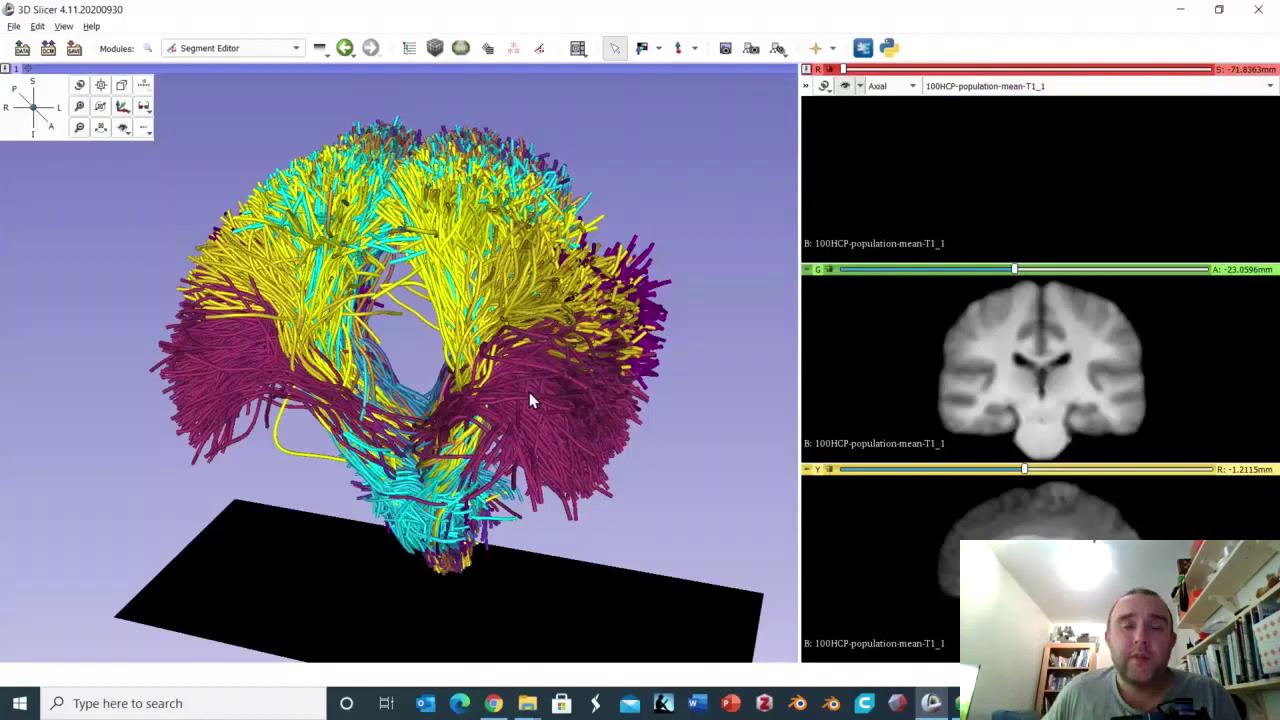
In the Models module, leave only the cyan and magenta tracts displayed, and move the axial slice to S: 3.0637 mm
click(267, 50)
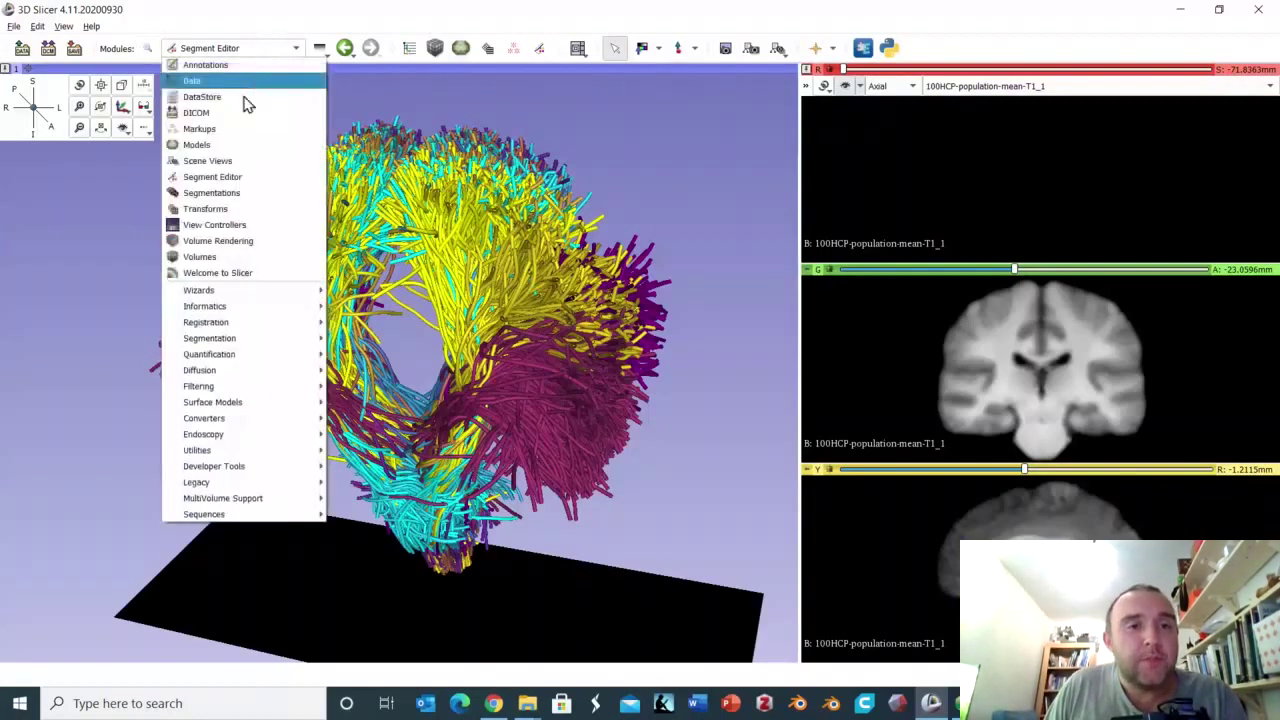
click(232, 146)
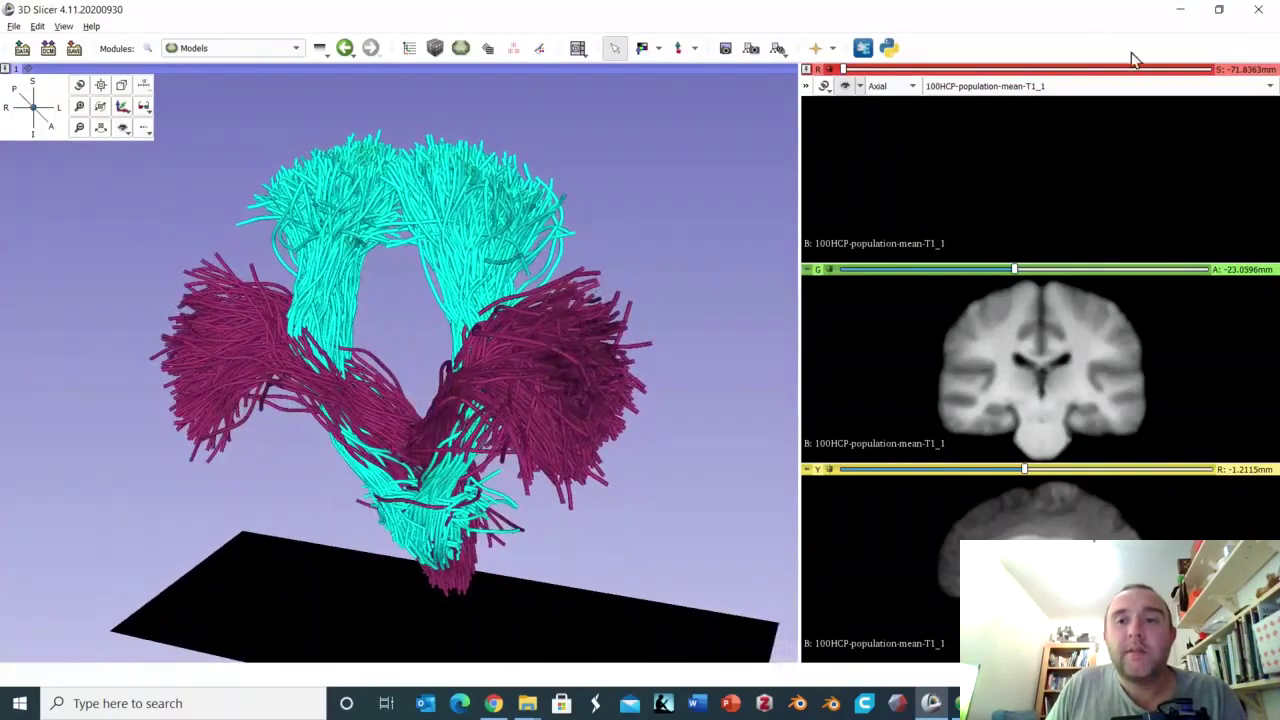
drag(845, 74, 1019, 97)
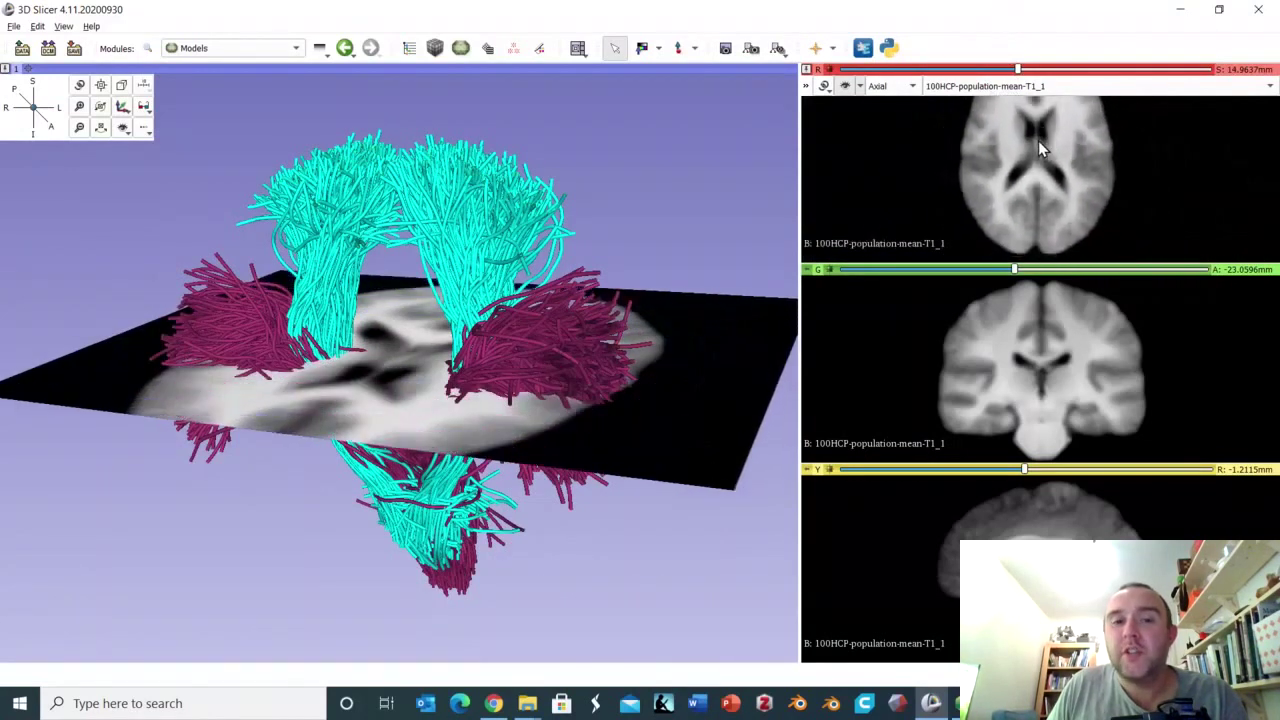
ctrl+alt+drag(1039, 153, 1040, 212)
drag(1019, 70, 994, 88)
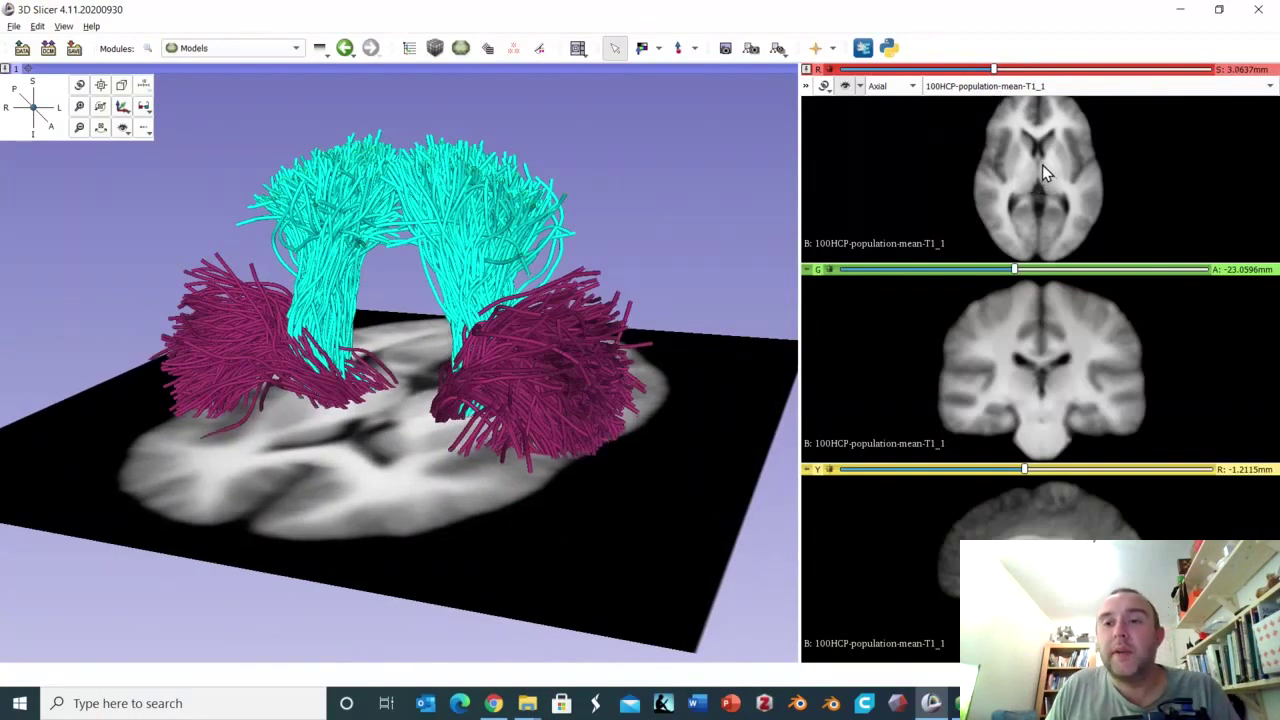
key(r)
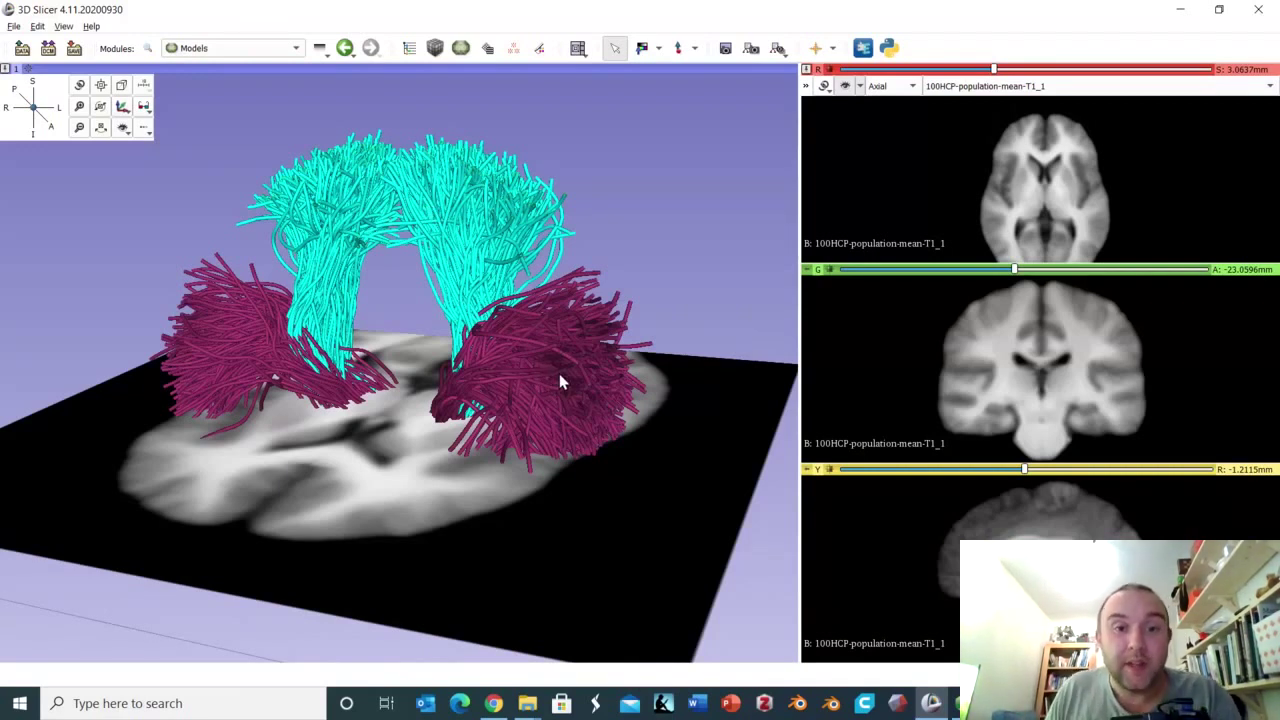
Enlarge the area where the cyan and magenta tracts meet the axial slice, in both the 3D and axial views
right_drag(400, 395, 389, 542)
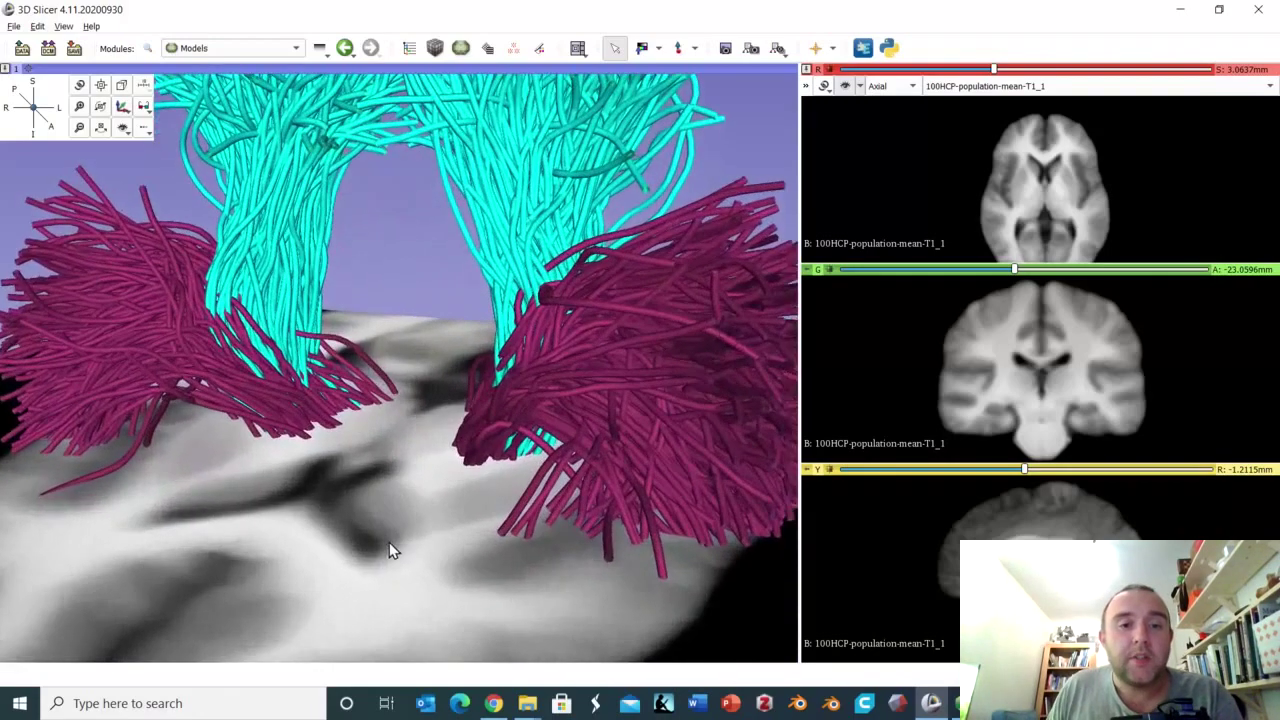
drag(428, 457, 430, 490)
drag(1061, 178, 1063, 225)
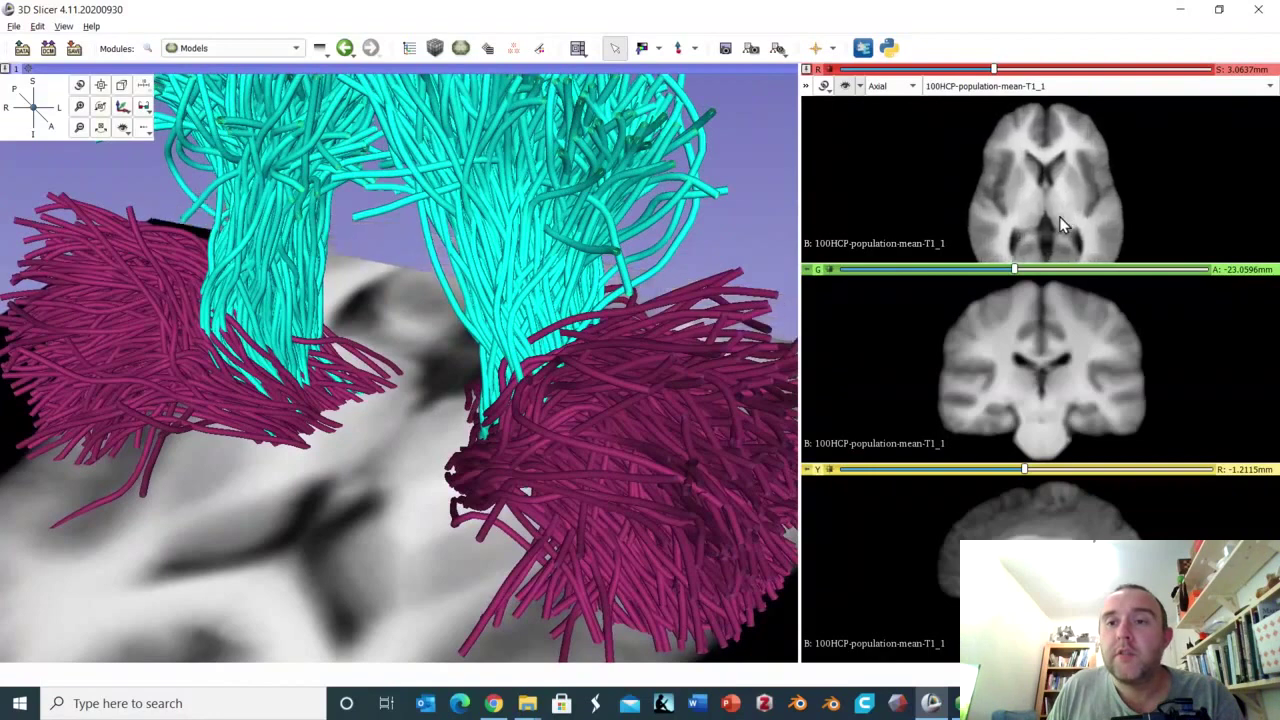
right_drag(1063, 225, 1054, 201)
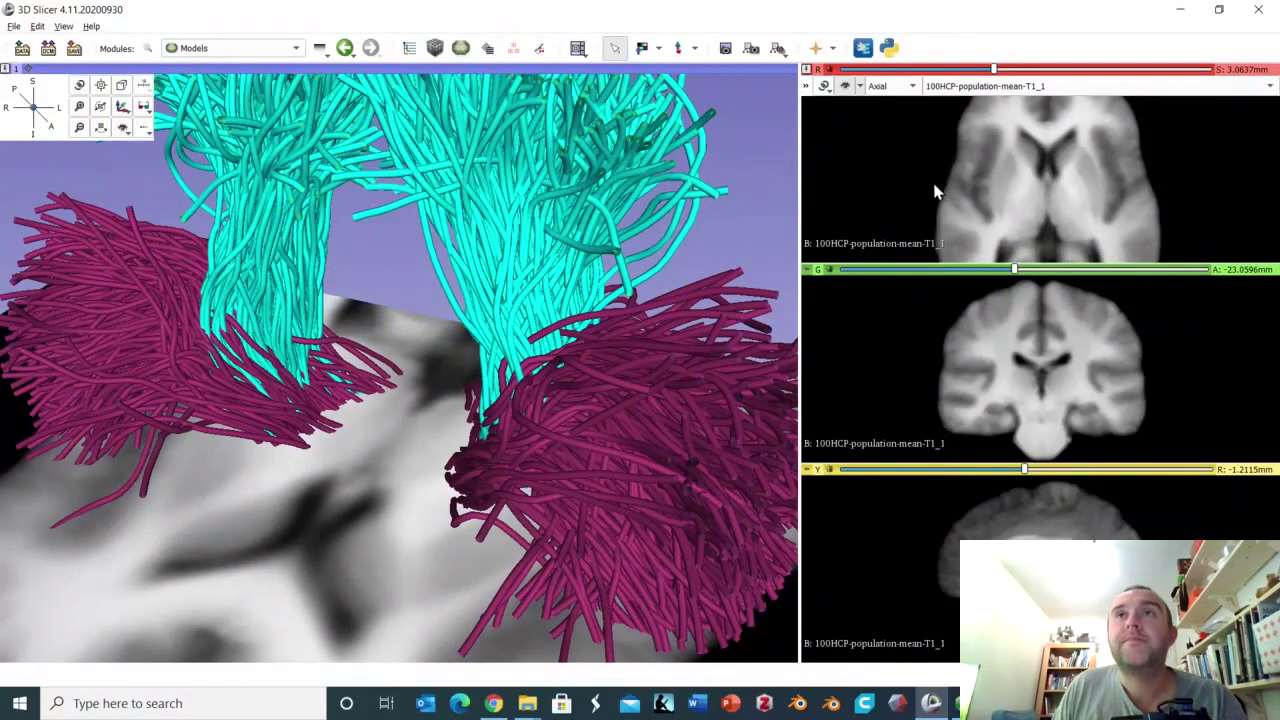
Switch to the Segment Editor and examine from oblique angles where the cyan and magenta tracts pass through the axial slice
click(538, 49)
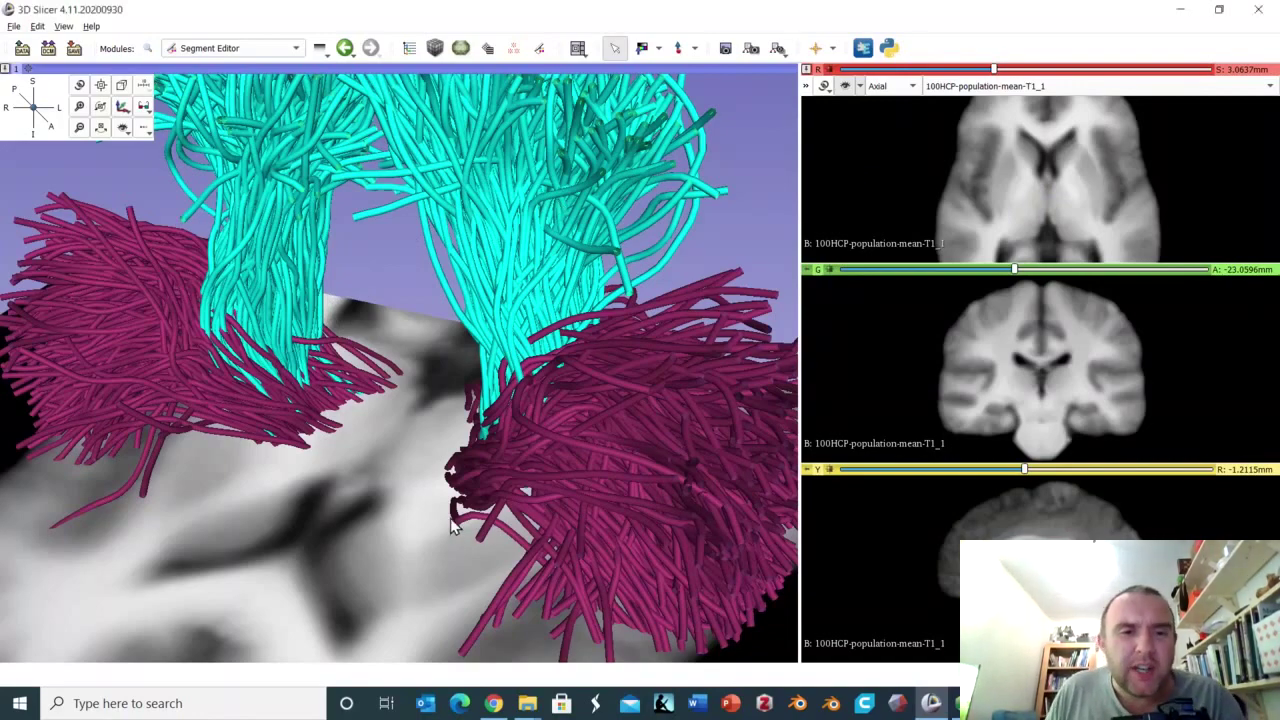
drag(458, 521, 426, 539)
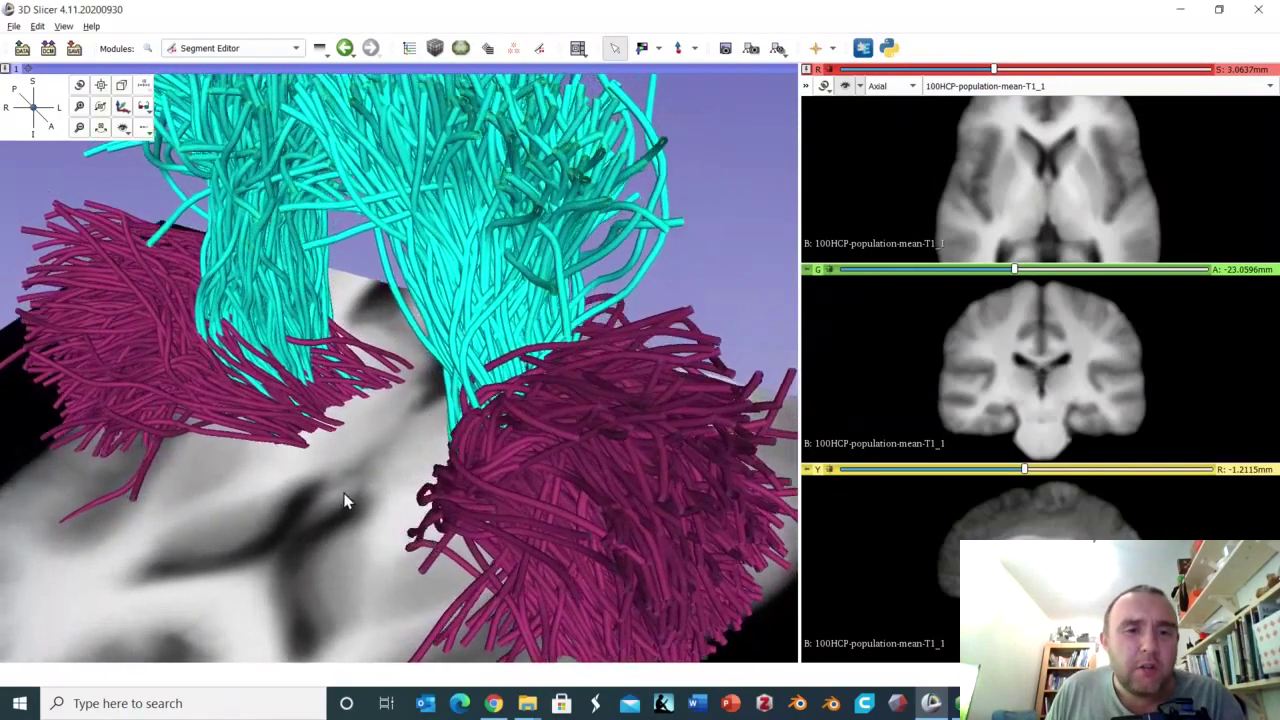
drag(346, 503, 418, 510)
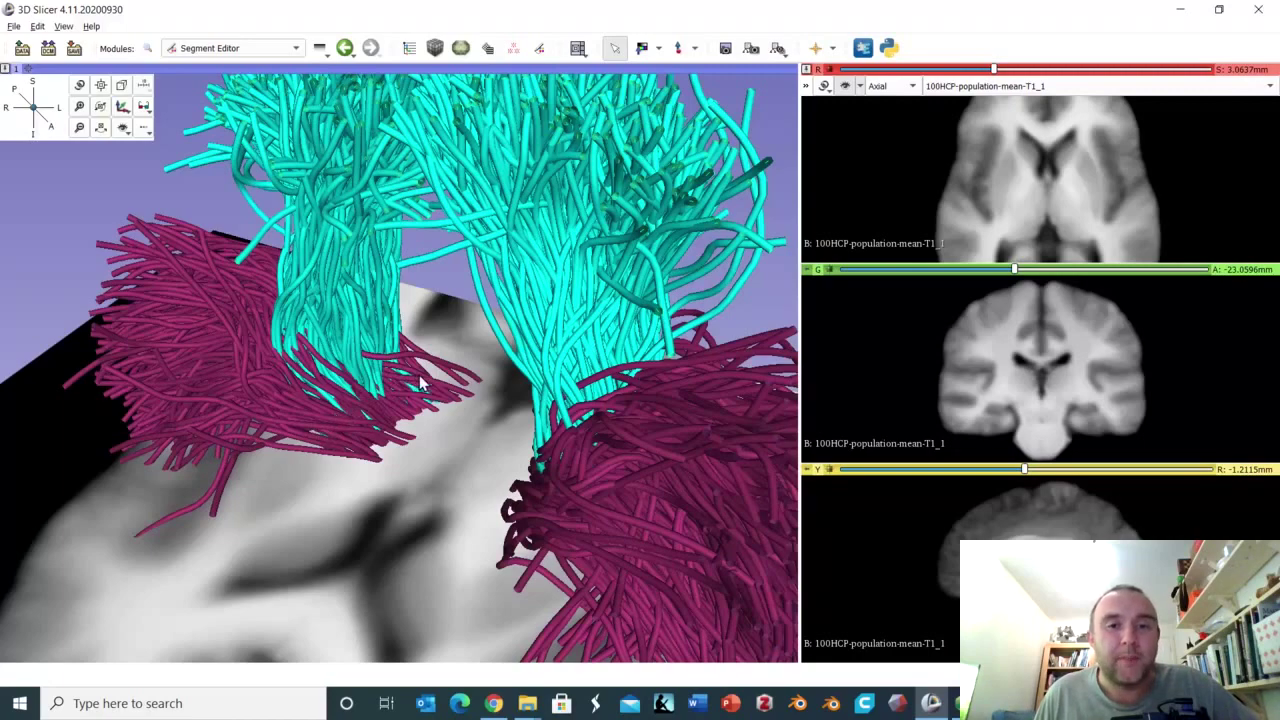
scroll(490, 404, up, 2)
scroll(489, 404, down, 10)
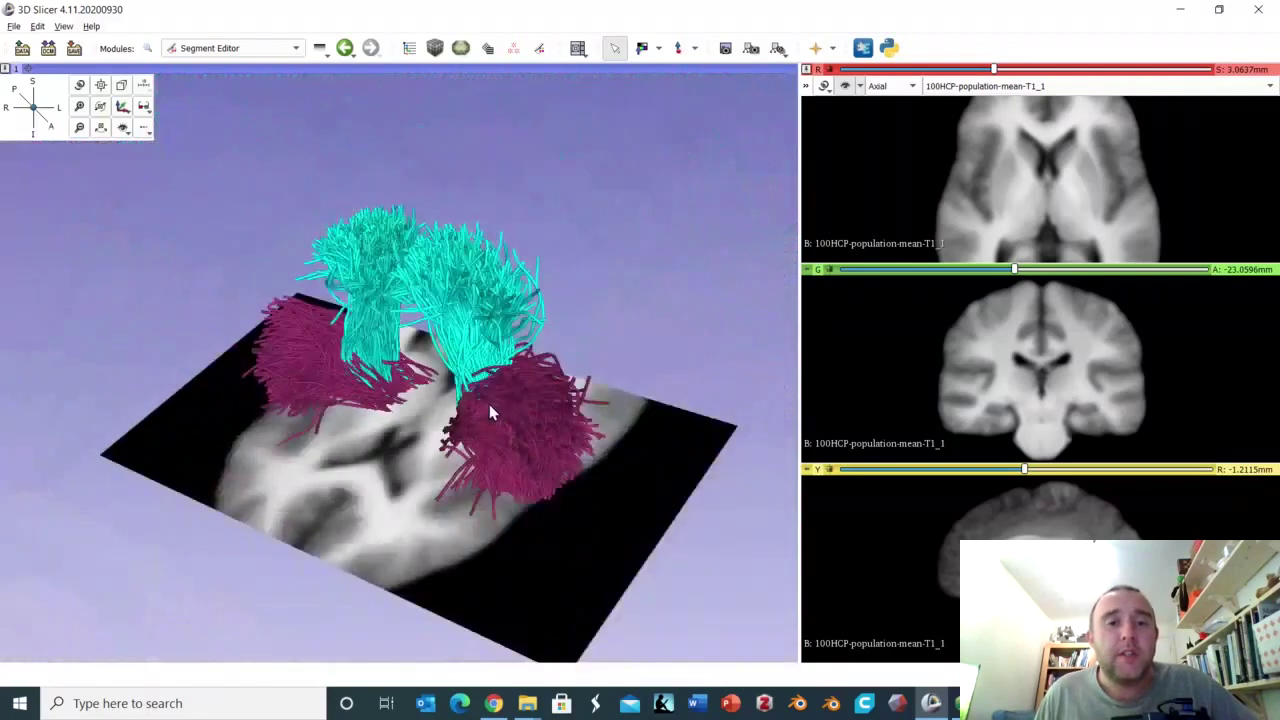
drag(480, 435, 495, 405)
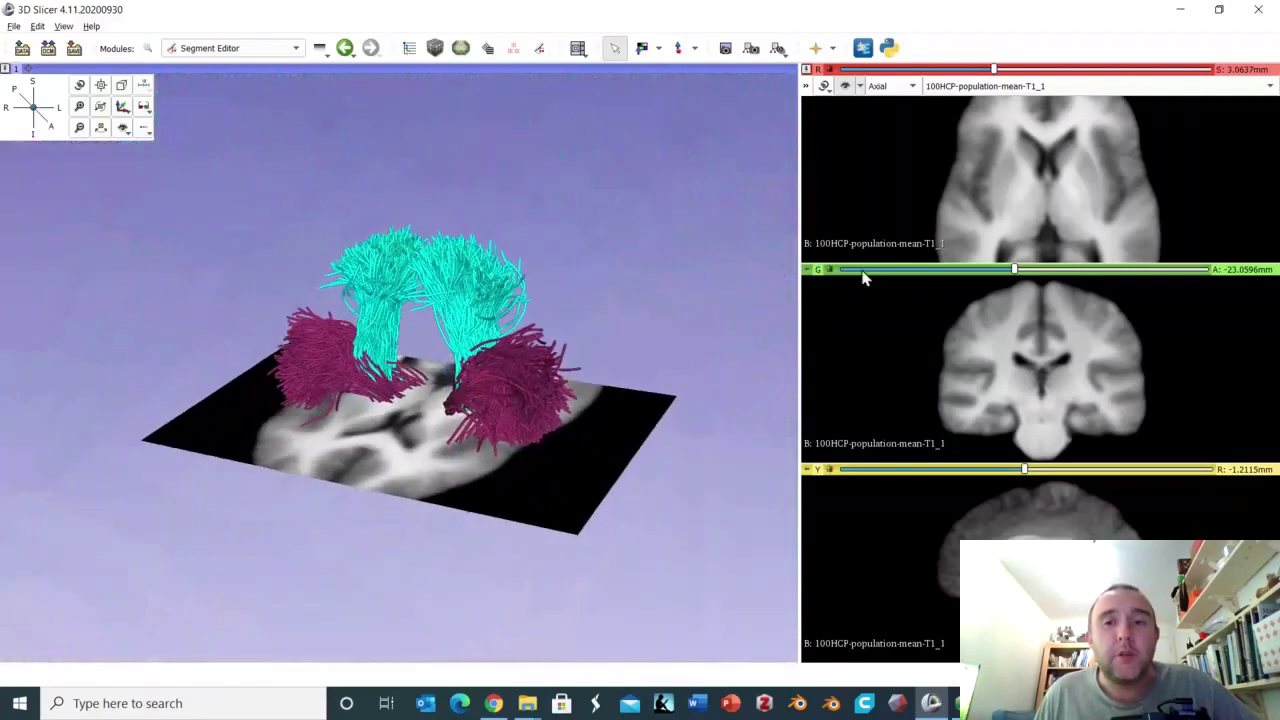
Hide the axial slice in the 3D view and examine the full course of the cyan and magenta tracts
click(846, 87)
drag(408, 403, 444, 417)
scroll(472, 400, up, 5)
scroll(469, 393, down, 3)
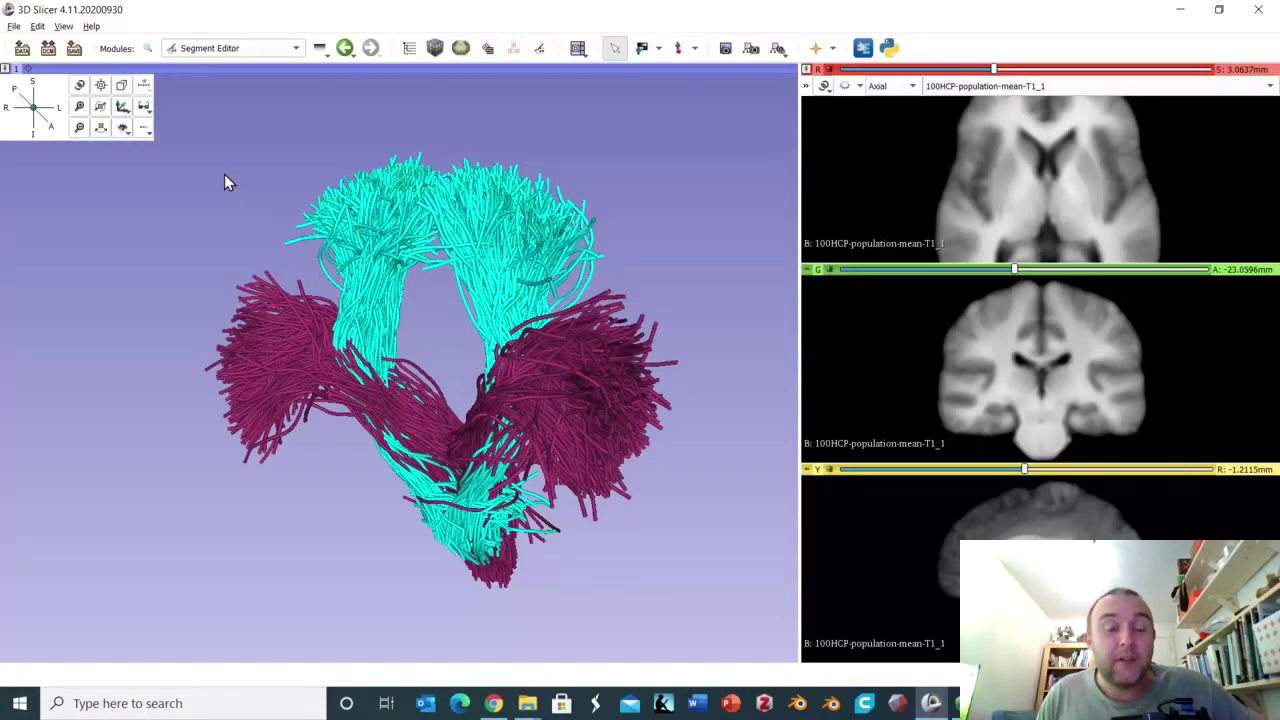
drag(454, 369, 516, 394)
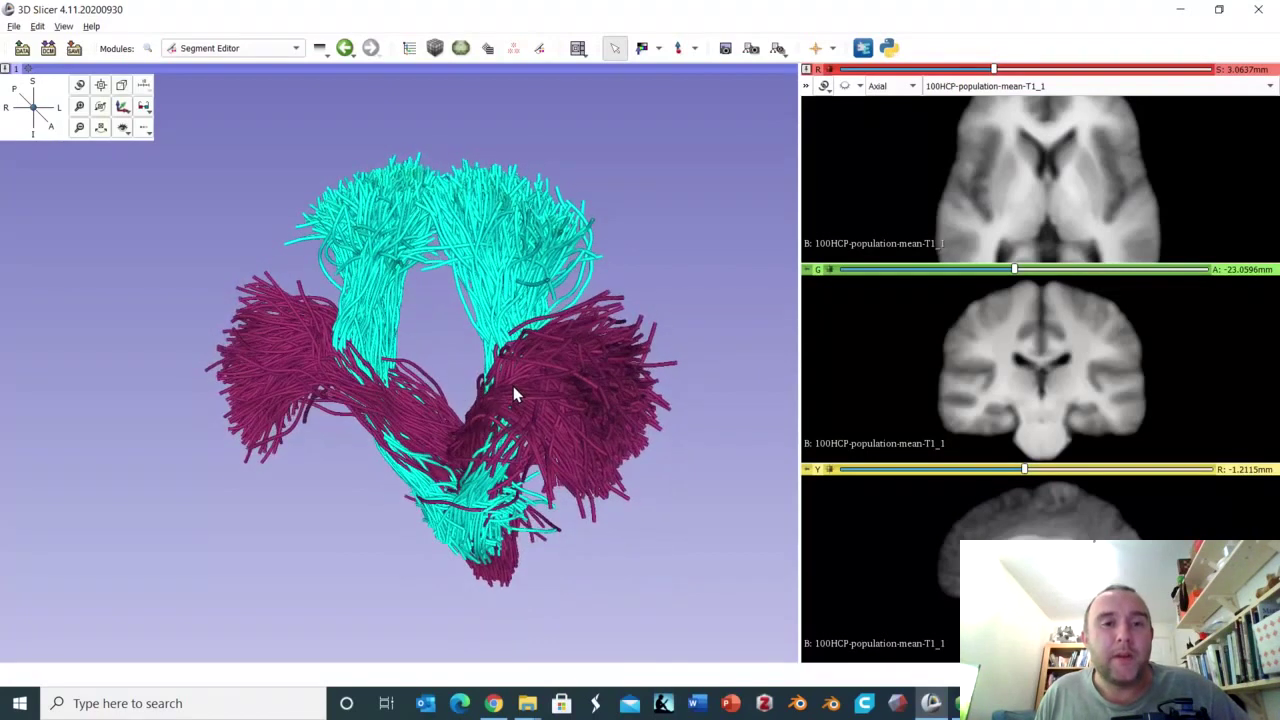